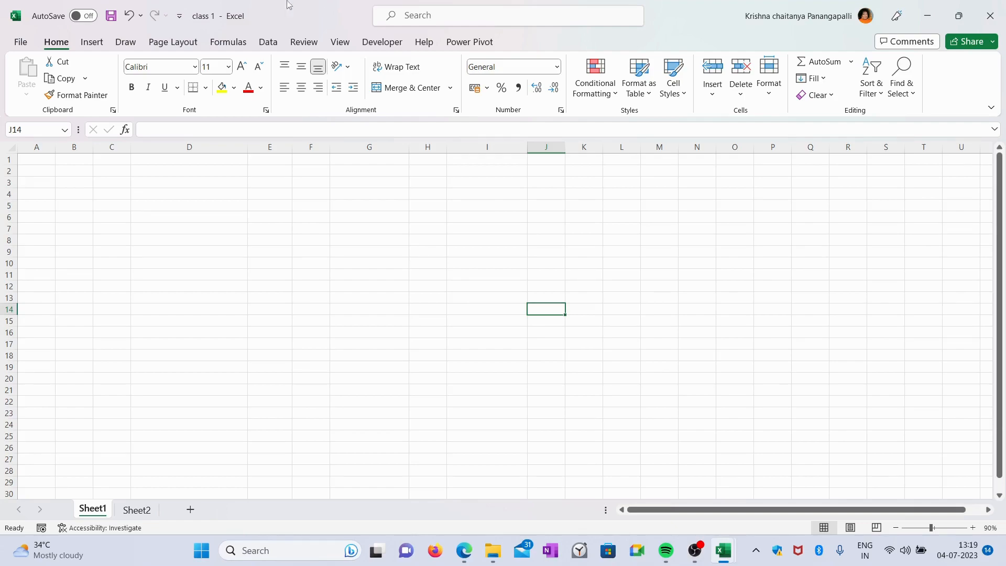
Browse the ribbon tabs from Insert through Formulas
left_click(93, 45)
left_click(125, 45)
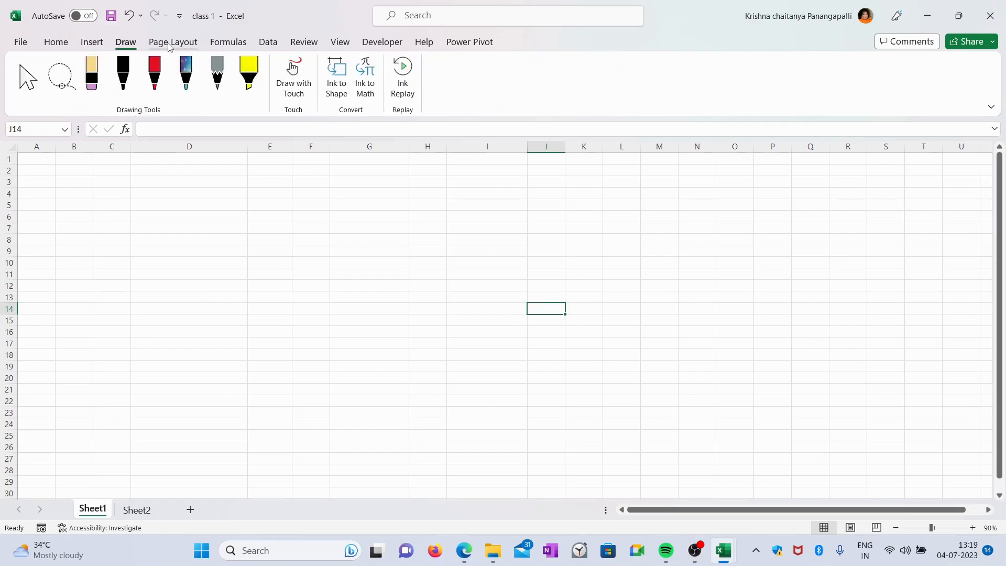
left_click(173, 45)
left_click(229, 44)
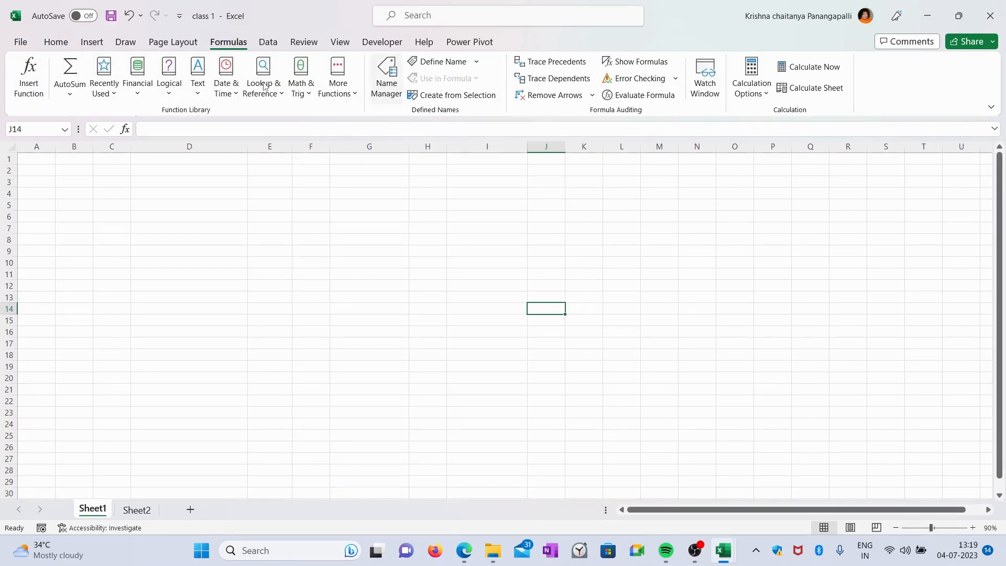
Explore the worksheet grid by selecting cells, scrolling, and activating the formula bar
left_click(191, 184)
left_click(385, 242)
left_click_drag(43, 161, 48, 309)
left_click_drag(779, 504, 715, 504)
left_click(435, 318)
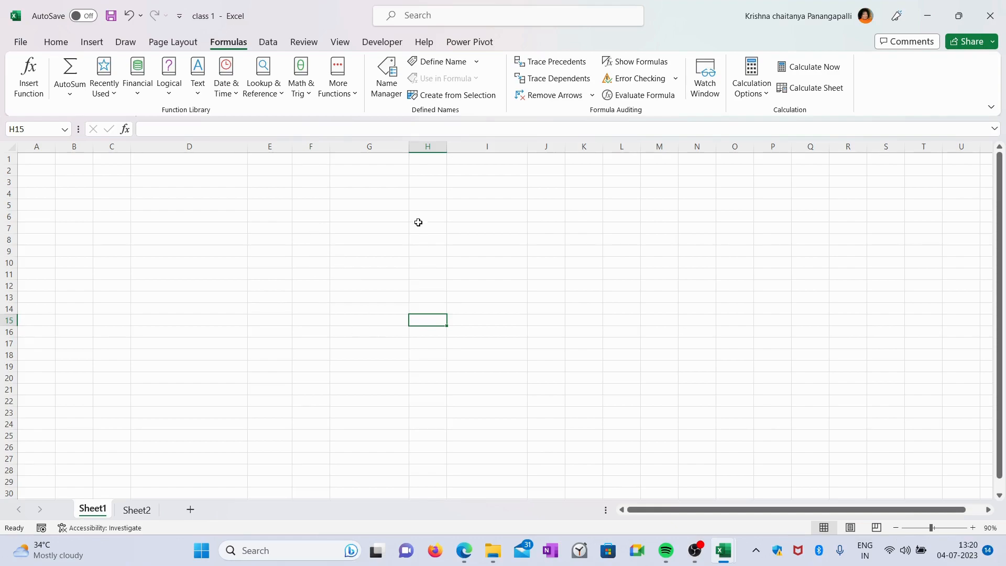
left_click(255, 209)
left_click(366, 227)
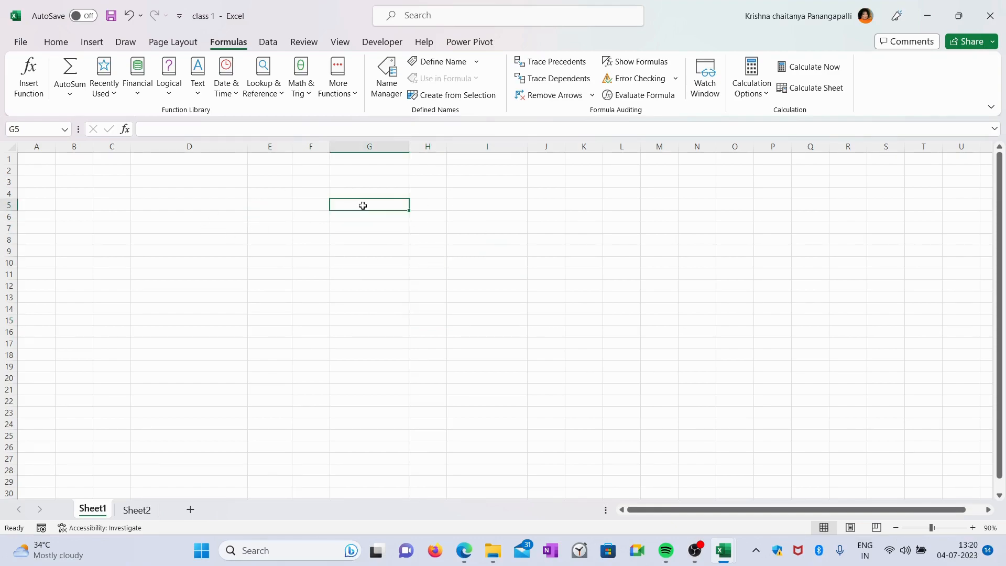
left_click(451, 240)
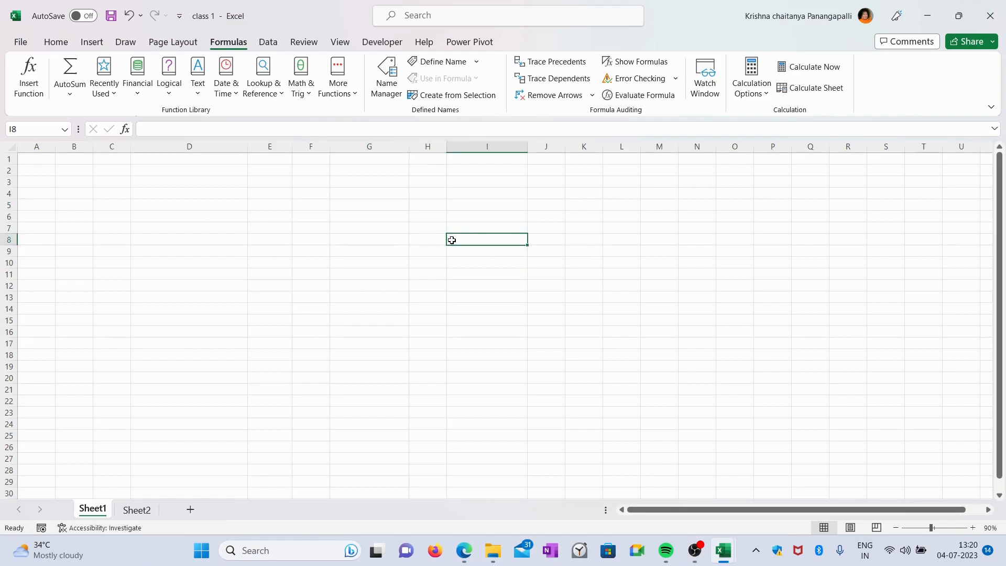
left_click(221, 129)
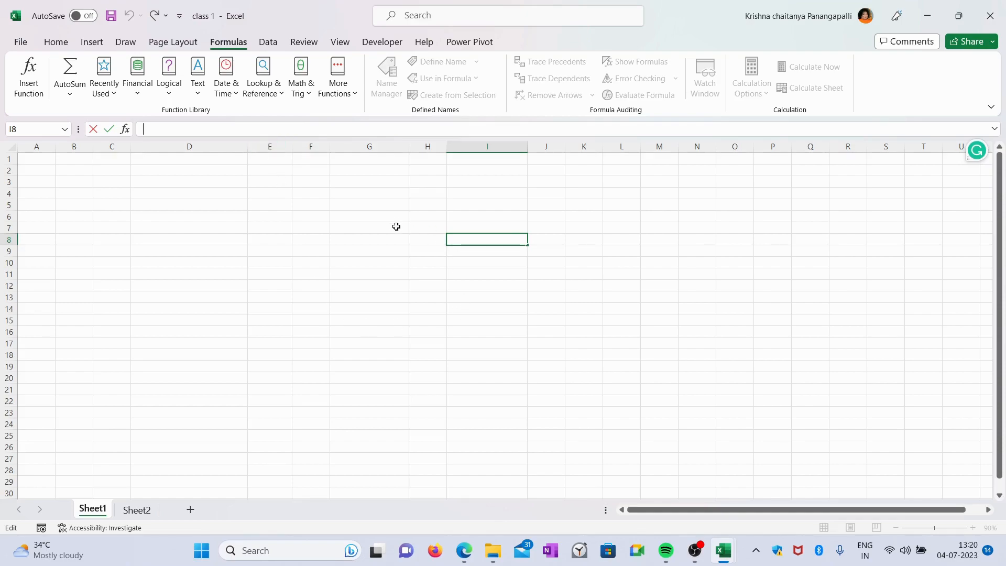
left_click(380, 205)
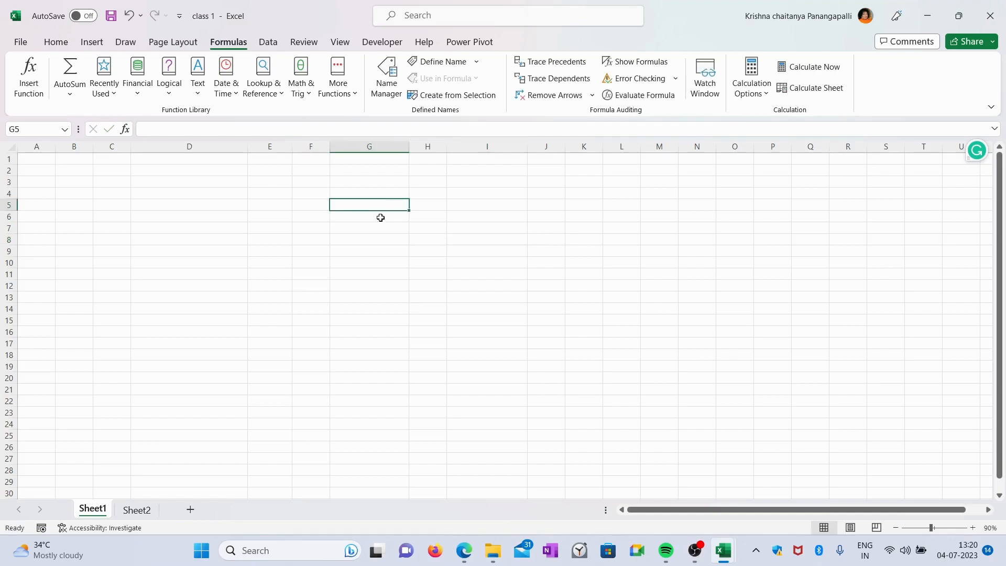
left_click(260, 131)
left_click(427, 296)
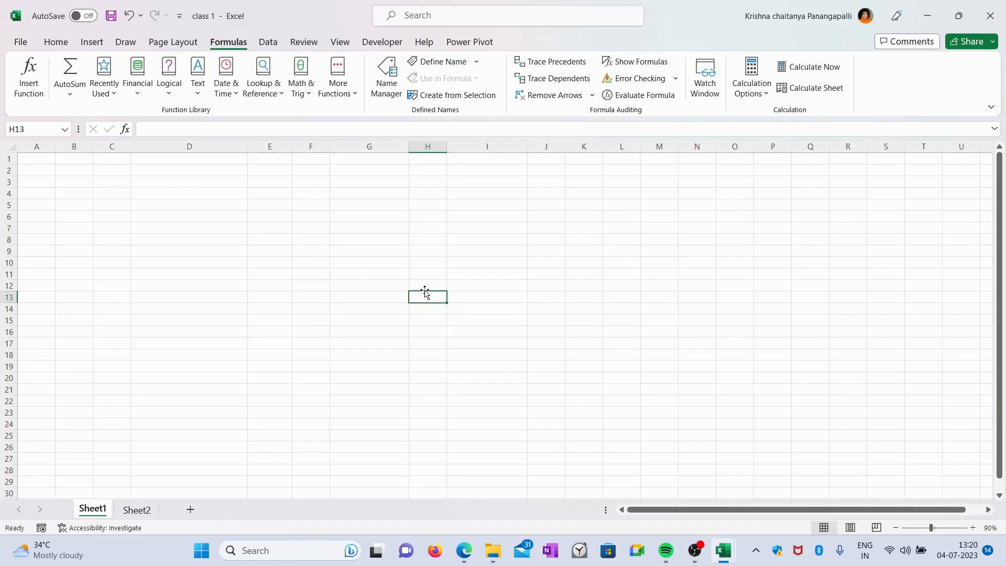
Select columns D through I one at a time, then rows 2 and 4
left_click(203, 148)
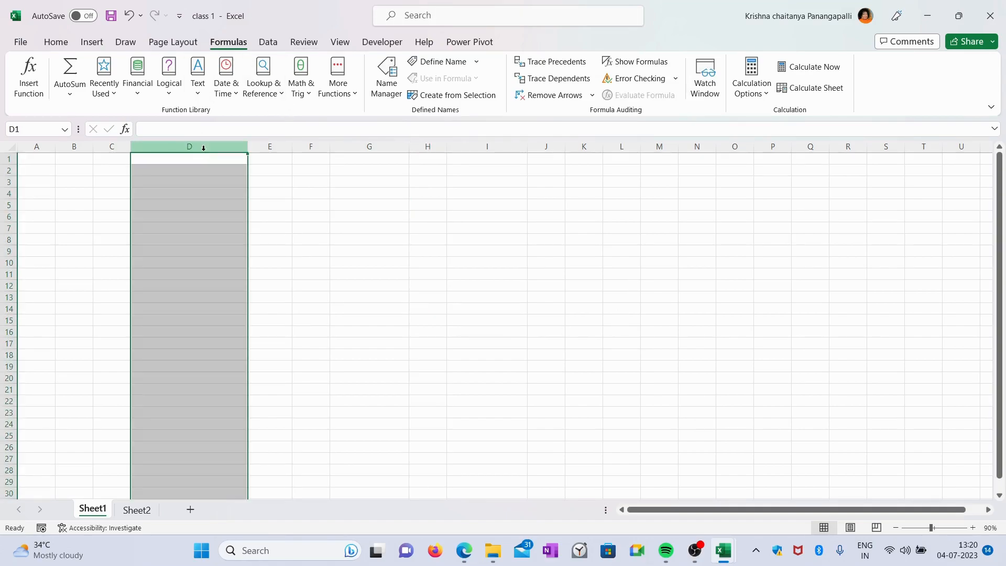
left_click(272, 148)
left_click(301, 148)
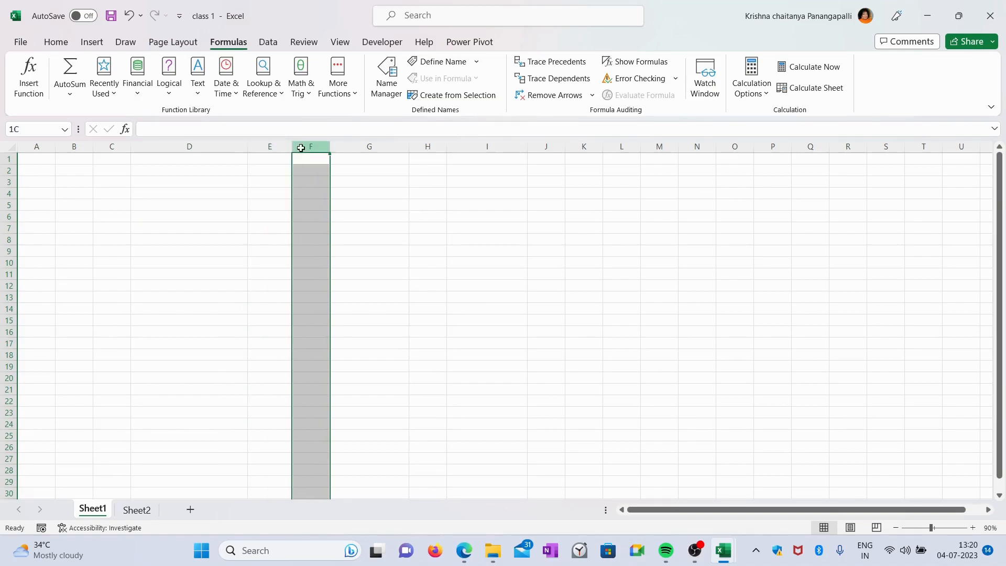
left_click(369, 148)
left_click(428, 148)
left_click(488, 148)
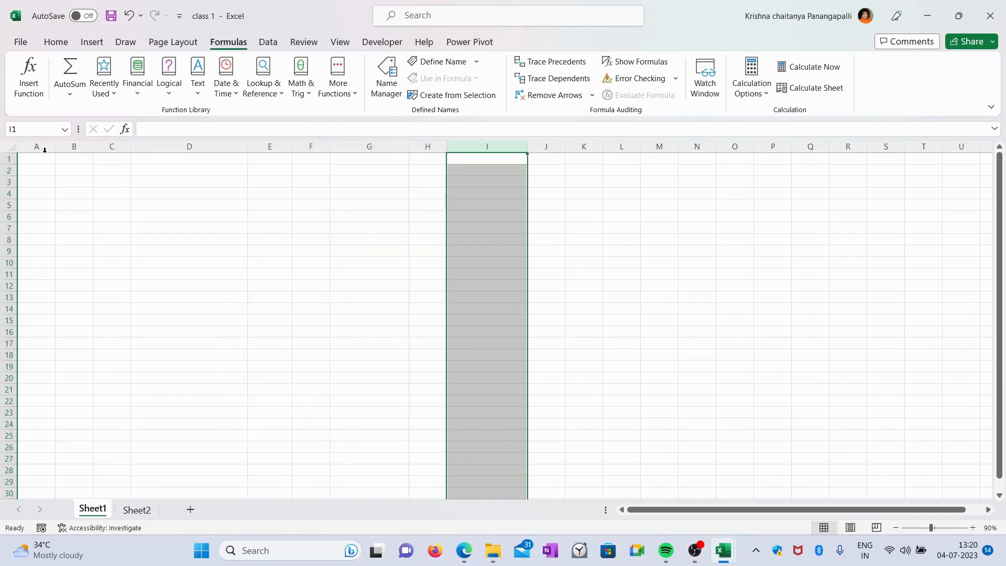
left_click(6, 170)
left_click(6, 170)
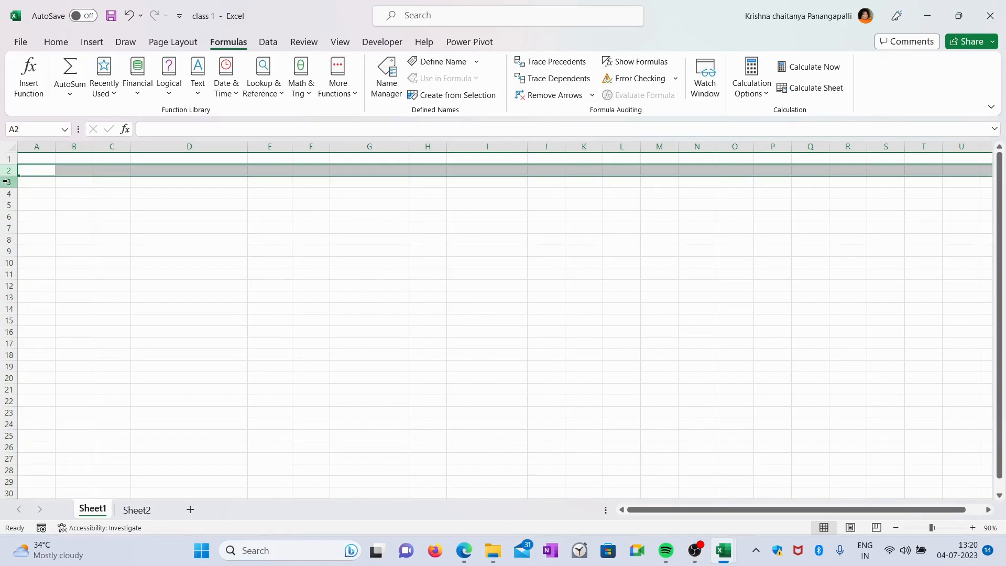
left_click(7, 182)
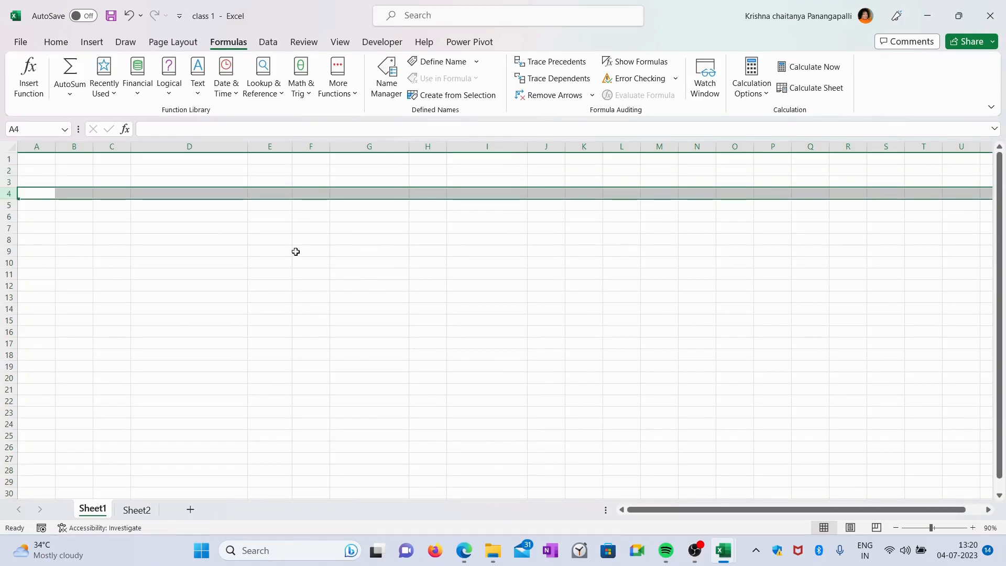
Select various individual cells across the worksheet to show cell addresses
left_click(494, 245)
left_click(585, 226)
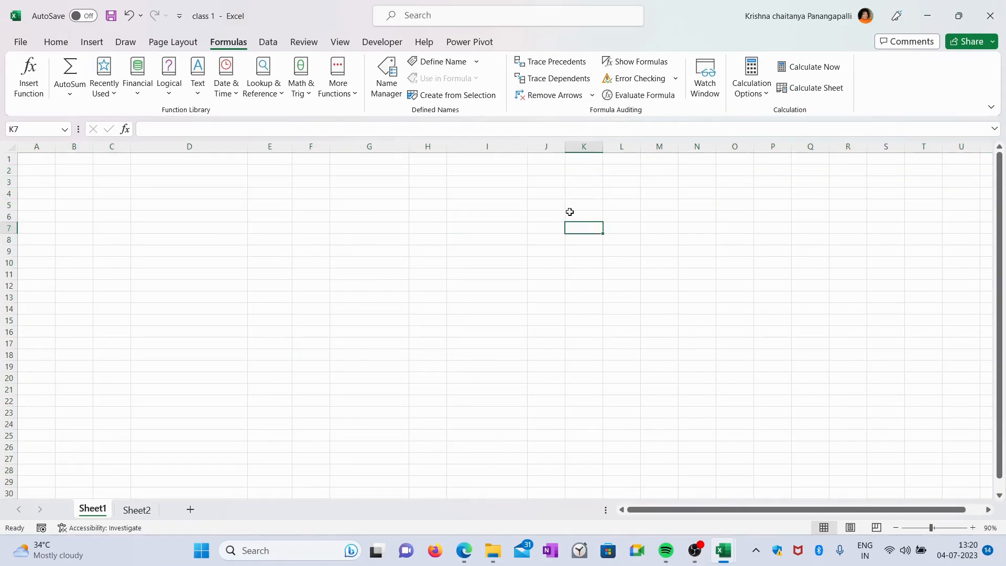
left_click(368, 216)
left_click(360, 293)
left_click(580, 272)
left_click(499, 238)
left_click(734, 261)
left_click(337, 295)
left_click(17, 128)
left_click(230, 241)
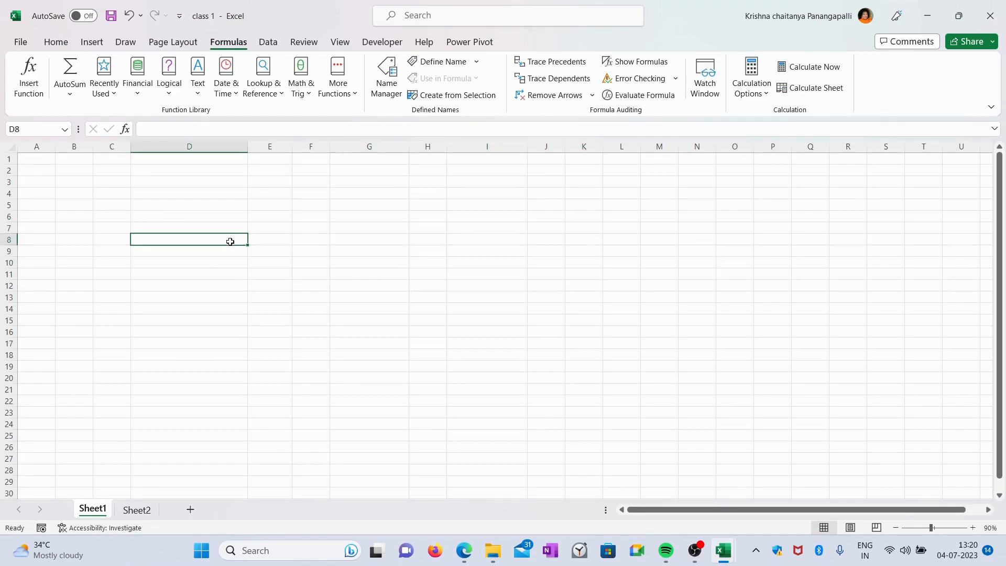
left_click(488, 237)
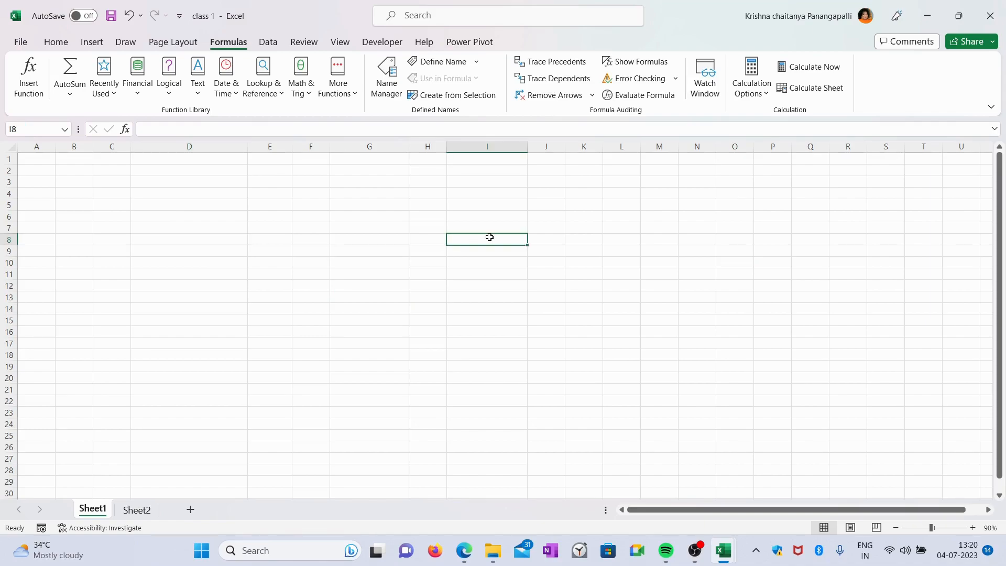
left_click(185, 185)
left_click(300, 307)
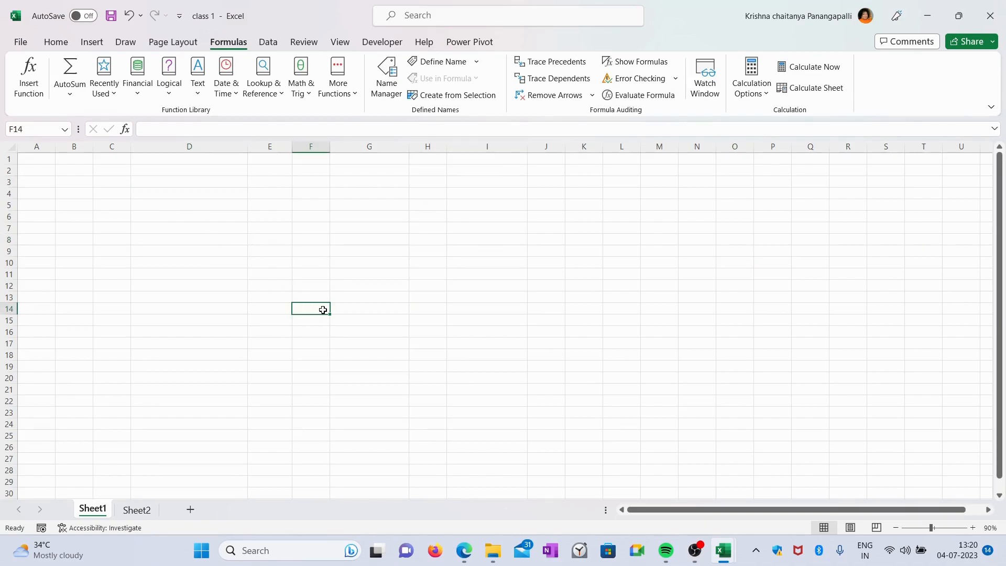
left_click(586, 273)
left_click(360, 216)
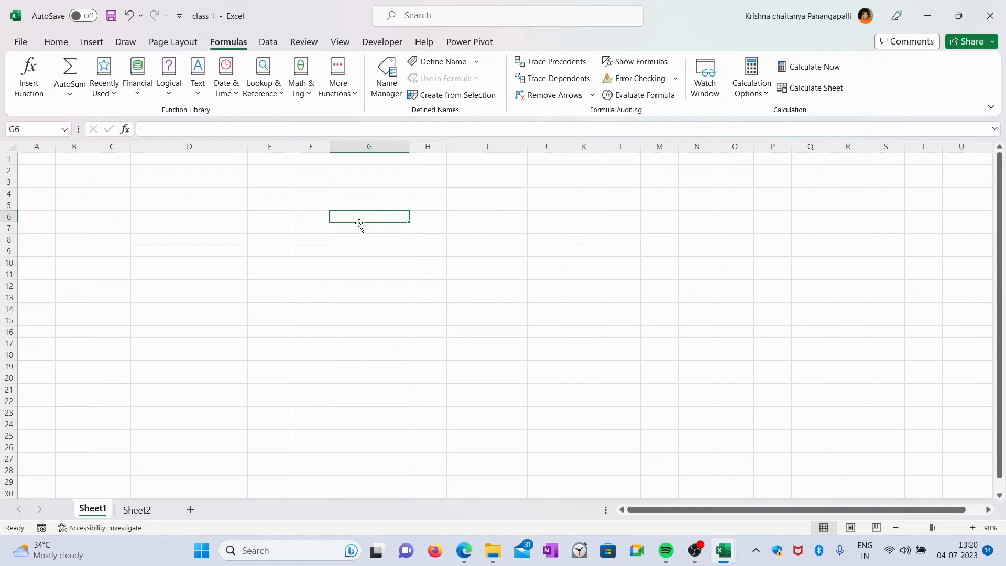
left_click(244, 183)
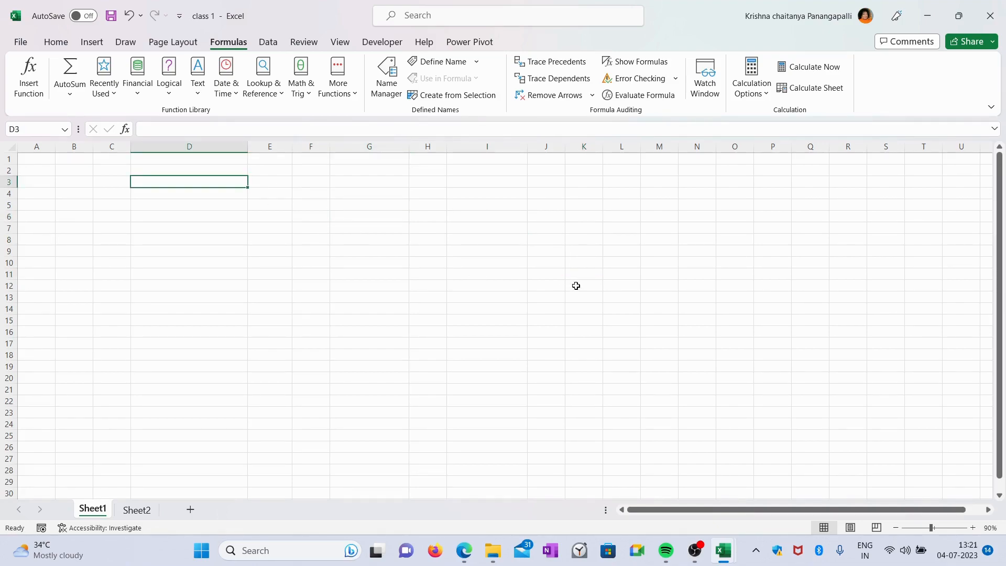
left_click(478, 229)
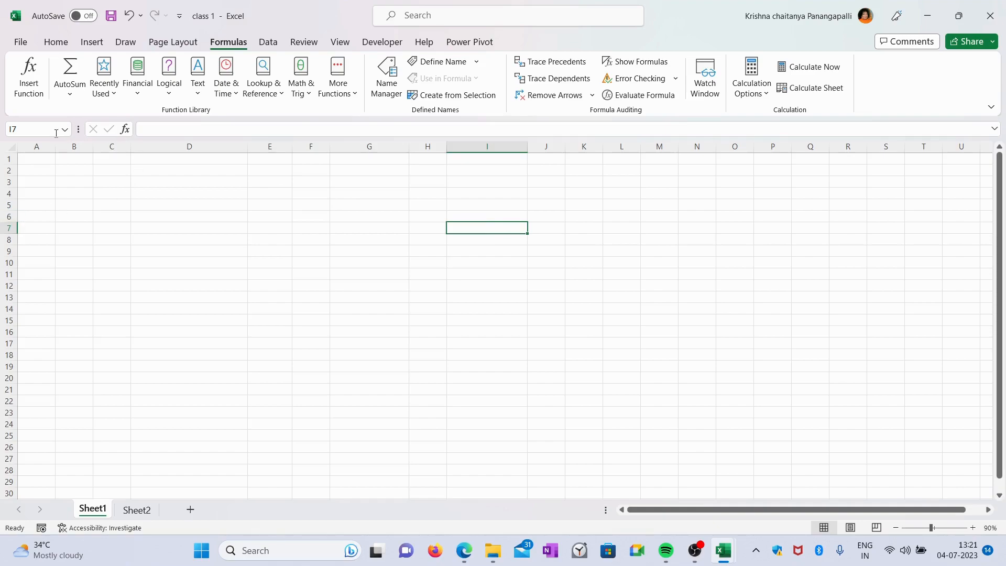
Go to cell I7 by entering its address in the Name Box
left_click(31, 125)
left_click(3, 228)
left_click(487, 147)
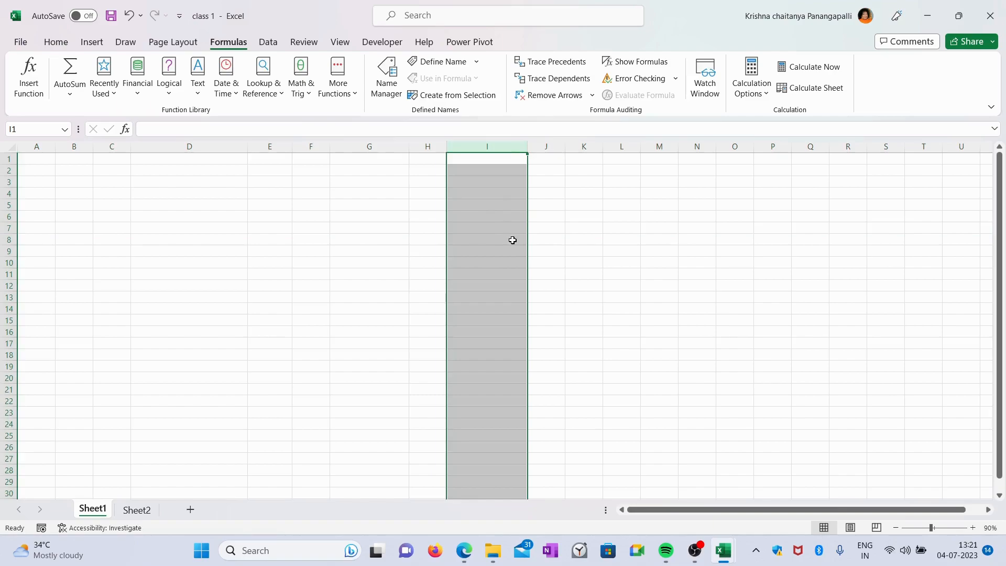
left_click(36, 125)
type("I7")
key("Return")
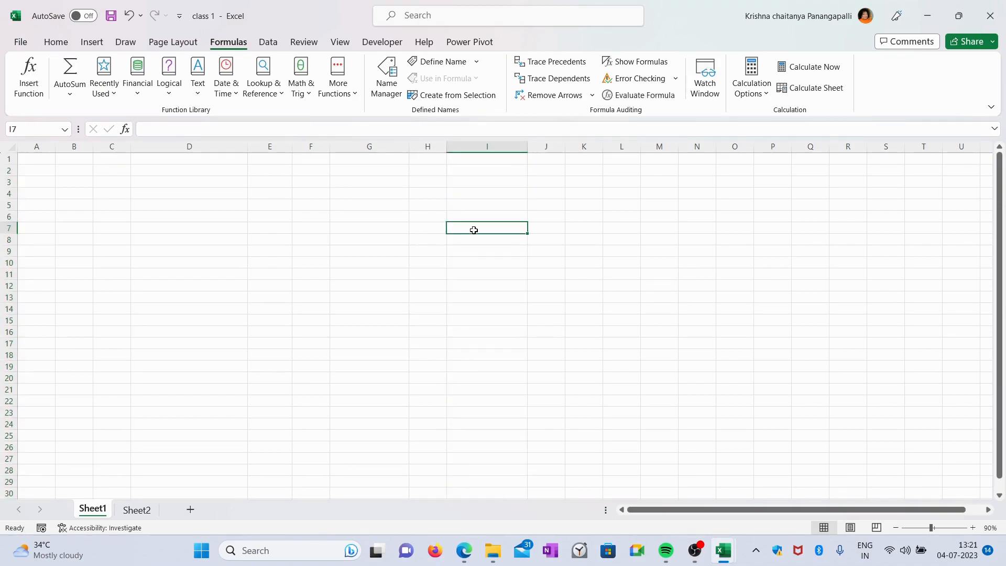
left_click(14, 129)
left_click(237, 233)
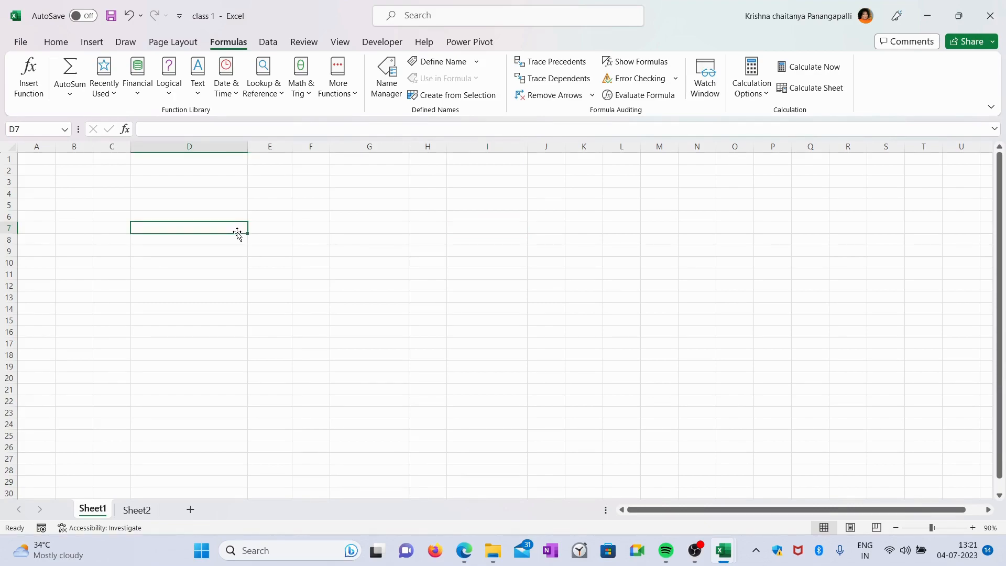
Zoom the sheet in to 110% and back out to 90%
left_click(973, 528)
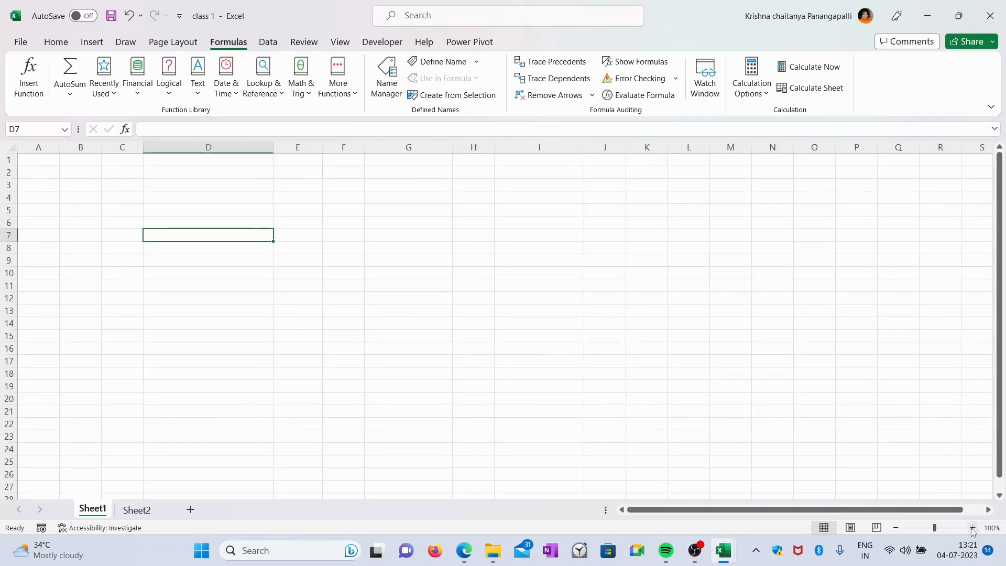
left_click(973, 528)
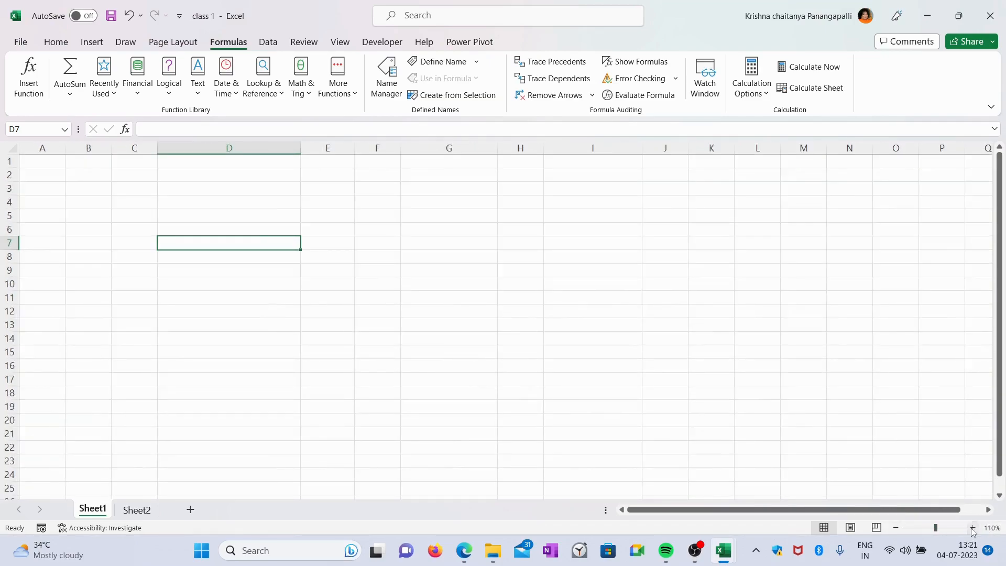
left_click(890, 527)
left_click(891, 527)
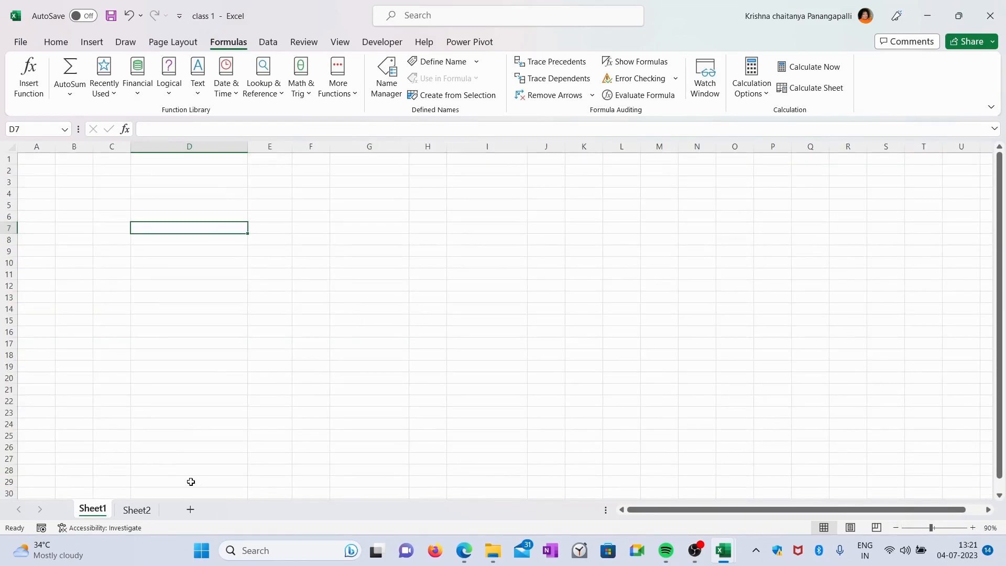
Add a new worksheet, then return to Sheet1
left_click(190, 510)
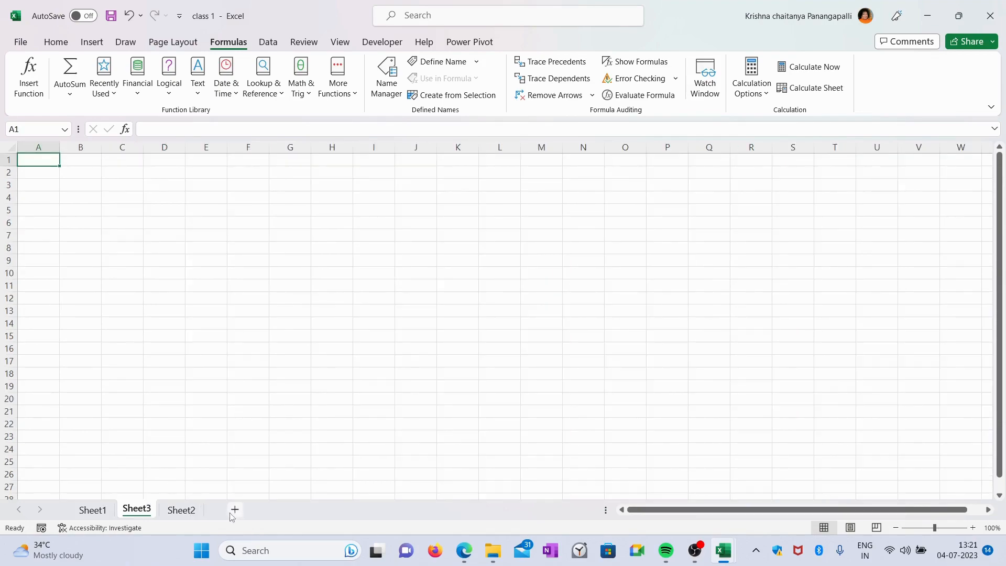
left_click(93, 510)
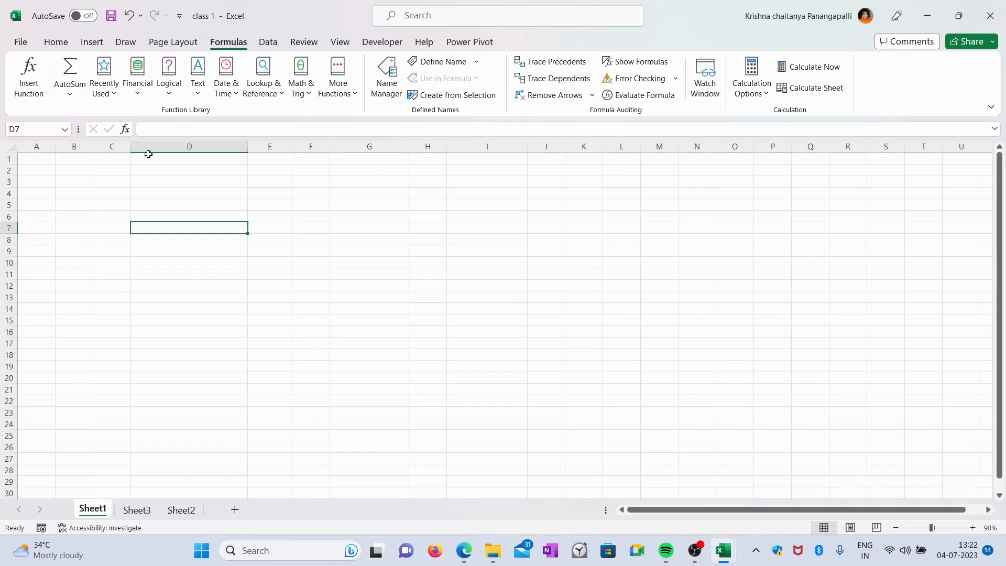
Enter powerbi in cell G7
left_click(322, 230)
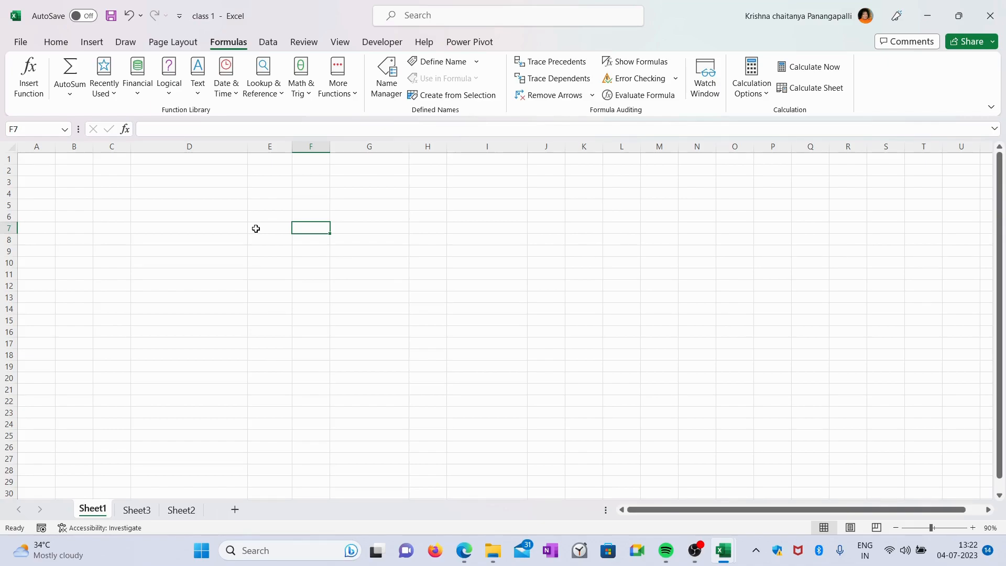
key("Right")
type("pow")
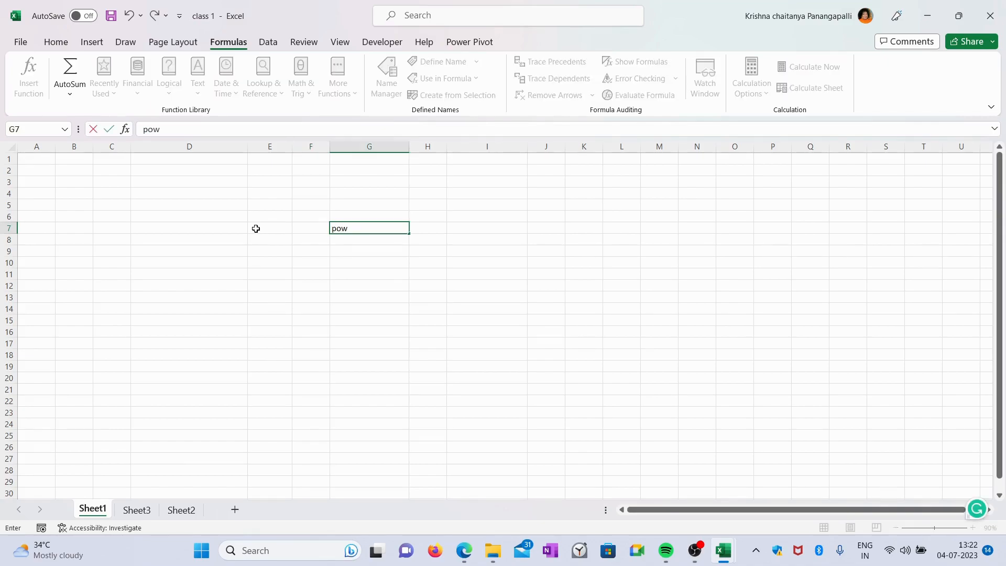
type("erbi")
key("Return")
Enter tableau in cell G8
type("tab")
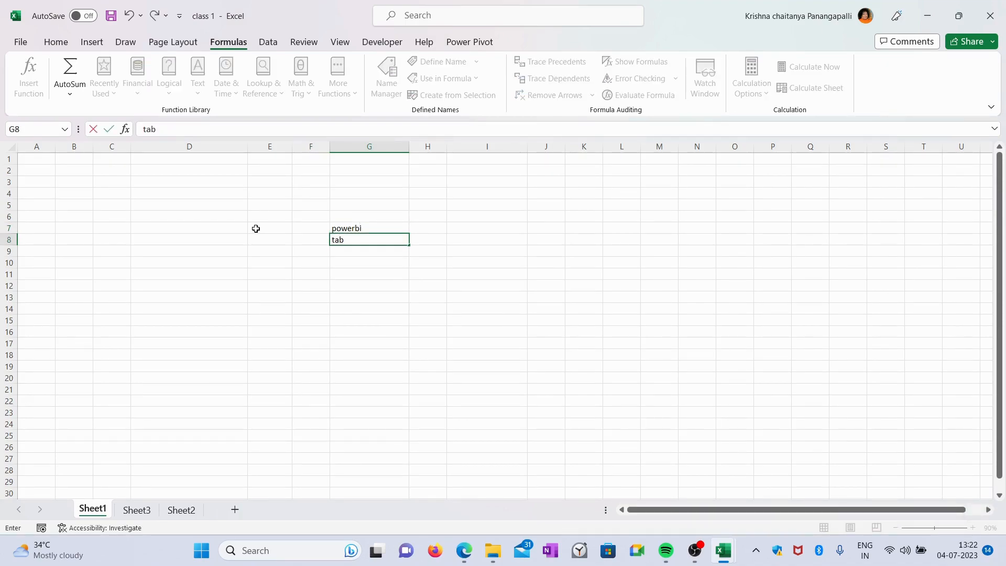
type("leau")
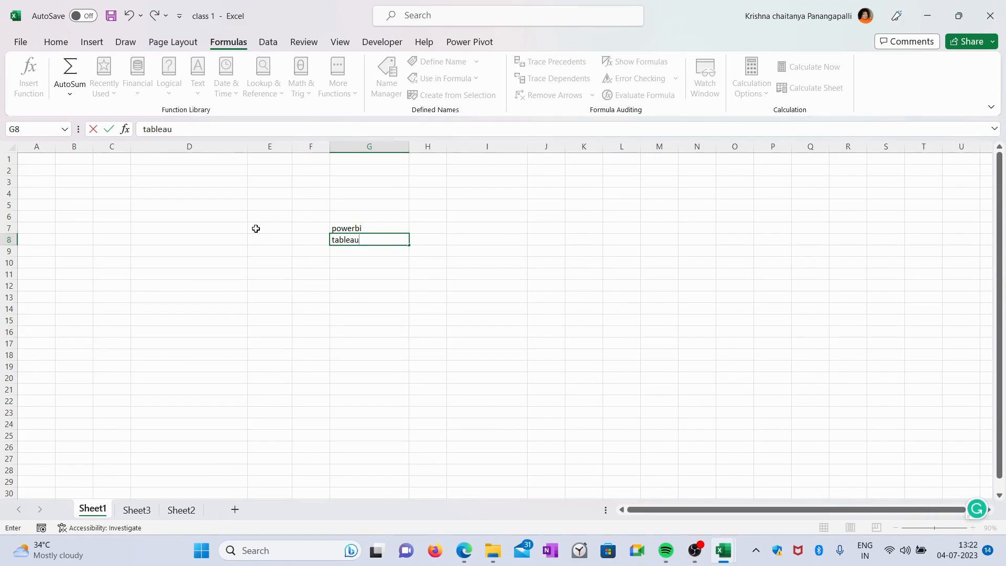
left_click(365, 248)
Enter alterex in cell G9
left_click(357, 255)
type("al")
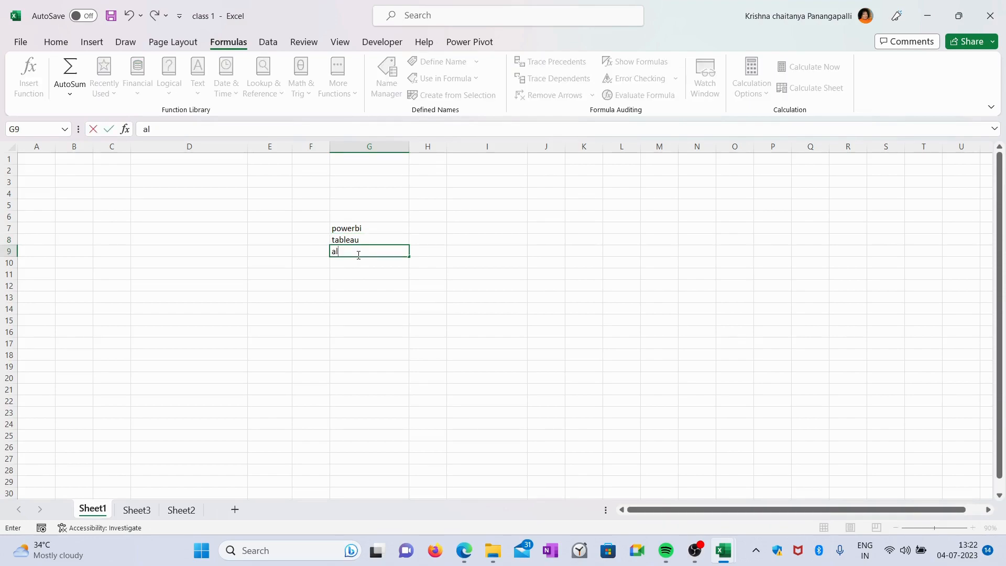
type("terex")
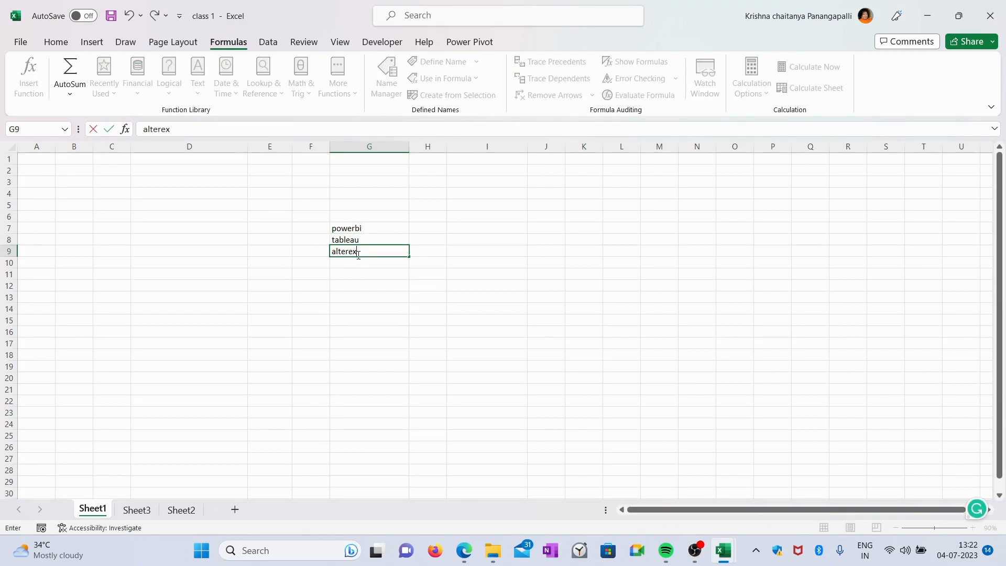
Enter excel in cell I8 and widen column I
left_click(476, 240)
type("excel")
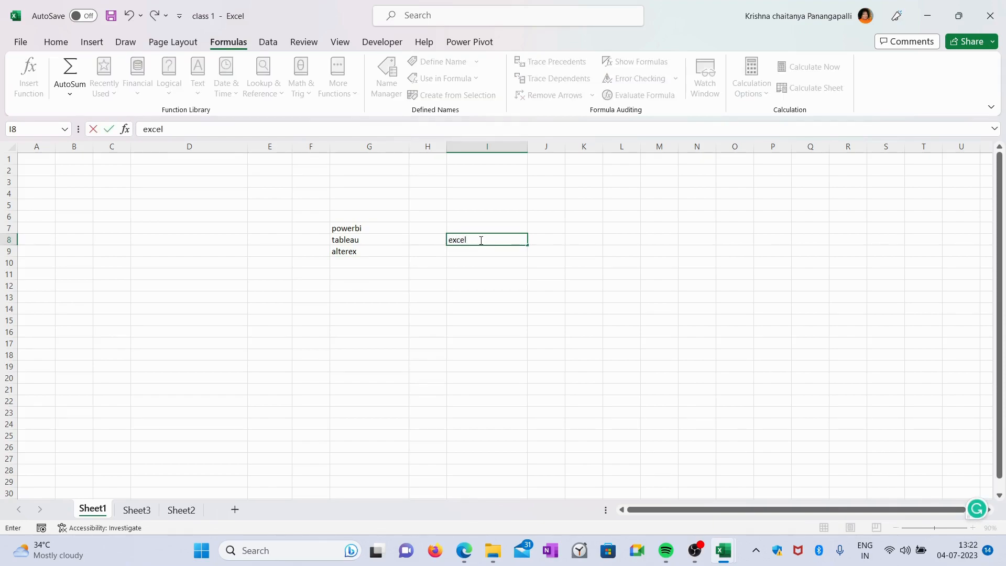
left_click(528, 140)
left_click_drag(527, 142, 564, 143)
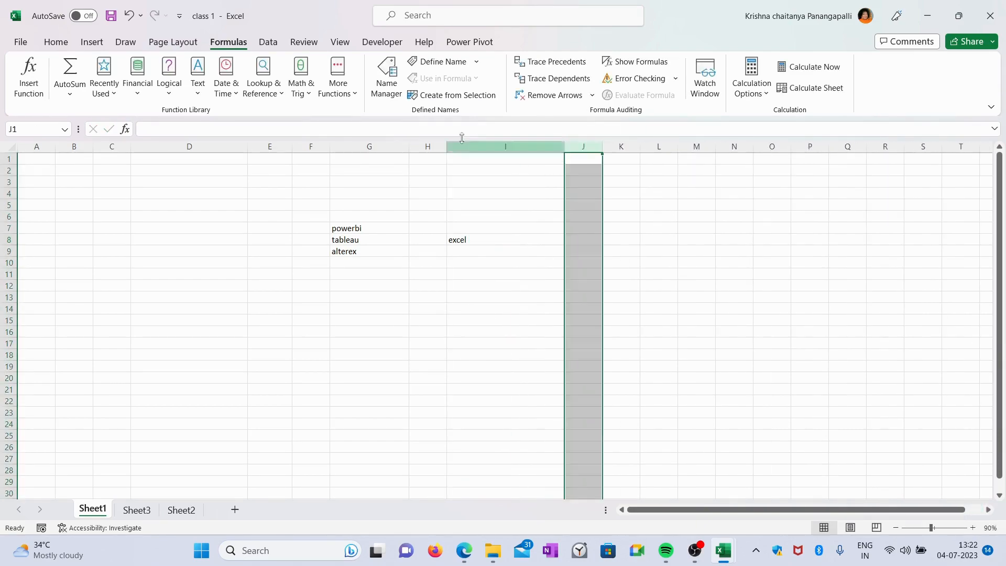
Center-align the text in cell I8
left_click(475, 234)
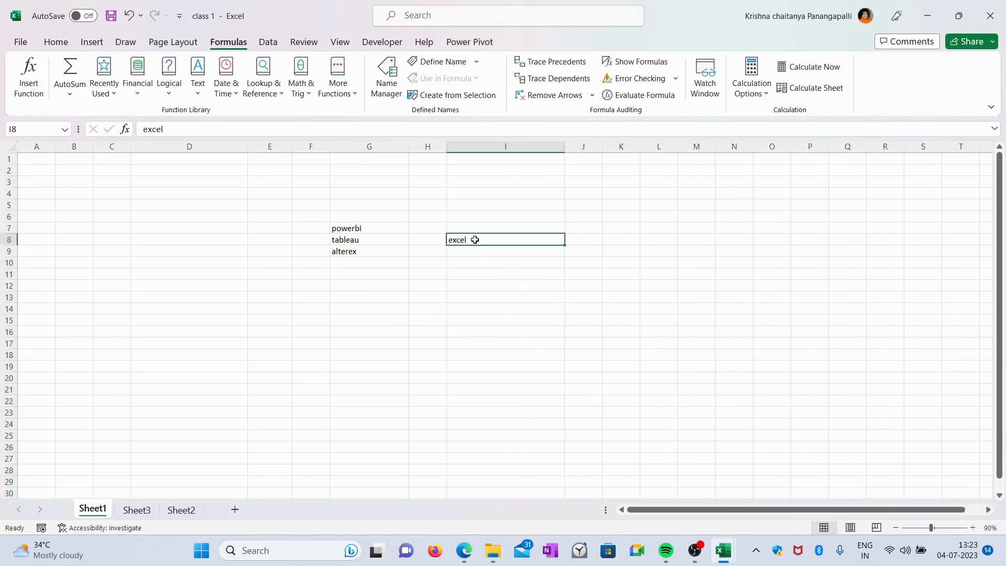
left_click(56, 42)
left_click(301, 88)
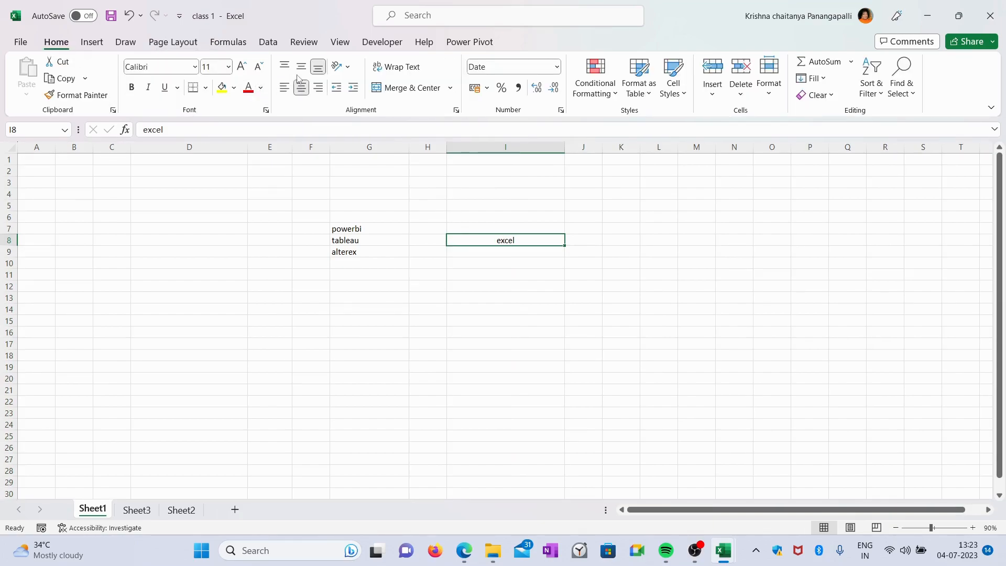
Enter cheapest in cell I11
left_click(520, 256)
left_click(516, 272)
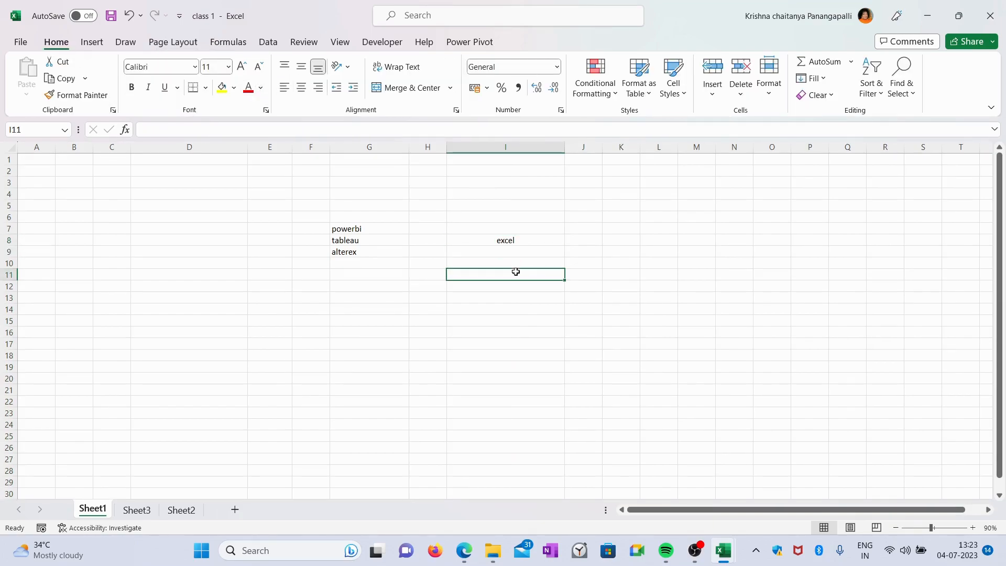
type("chea")
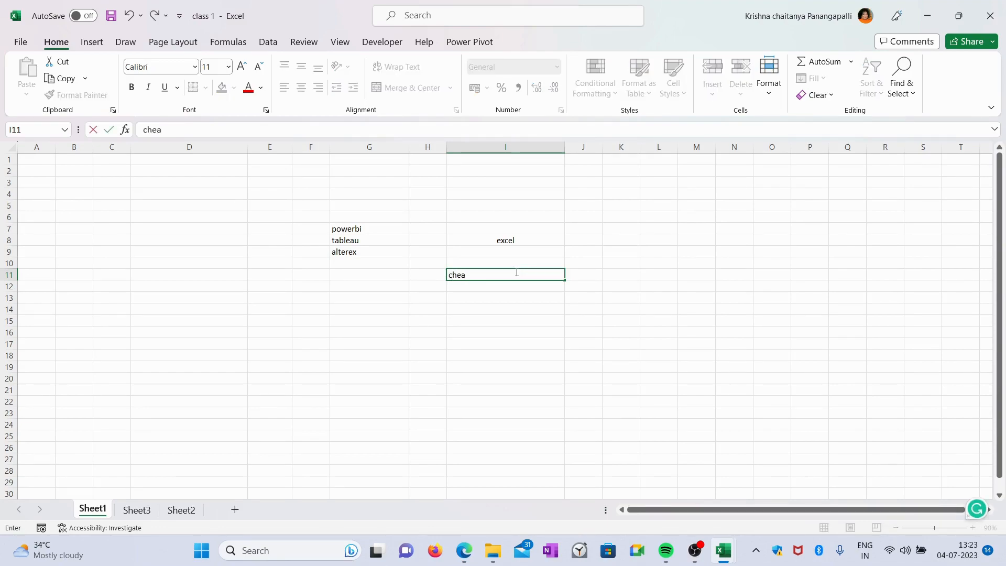
type("pest")
key("Return")
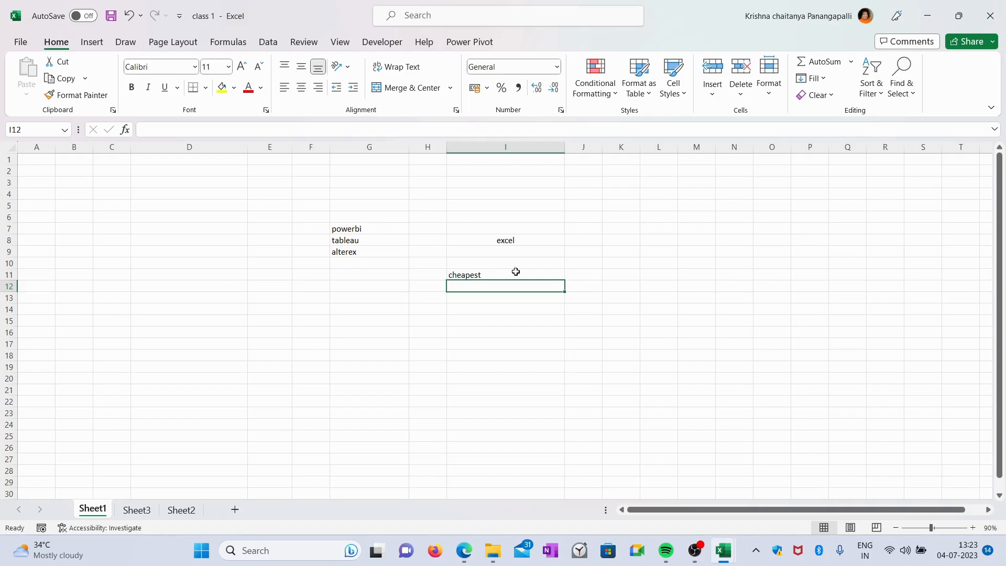
Enter formulas, simple and decent in cells I12 to I14
type("formulas")
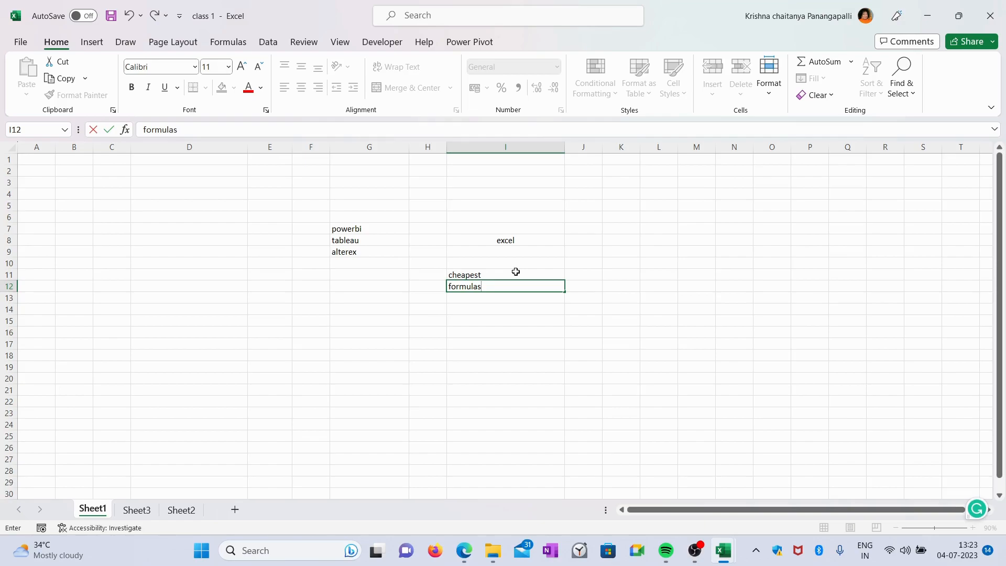
key("Return")
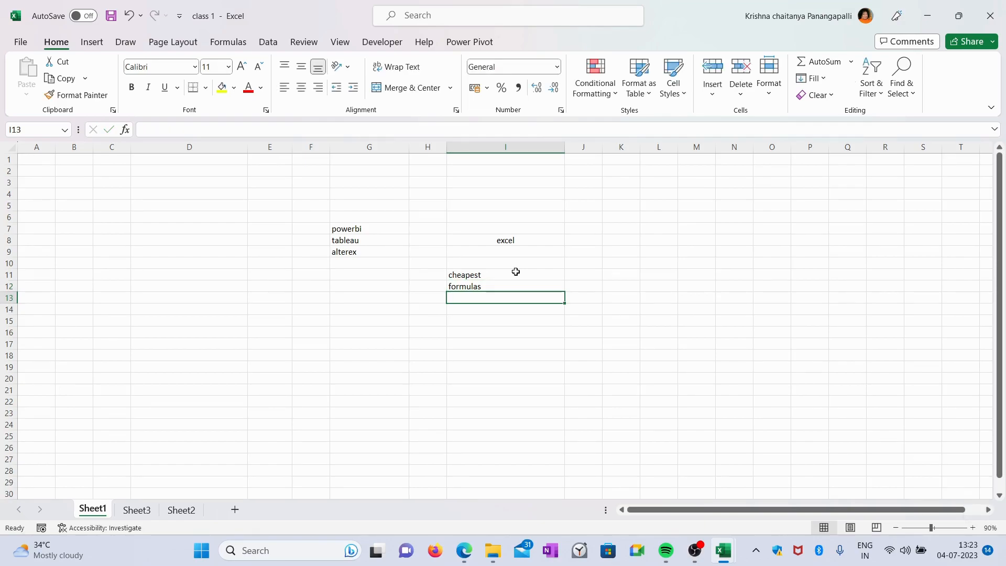
type("simple")
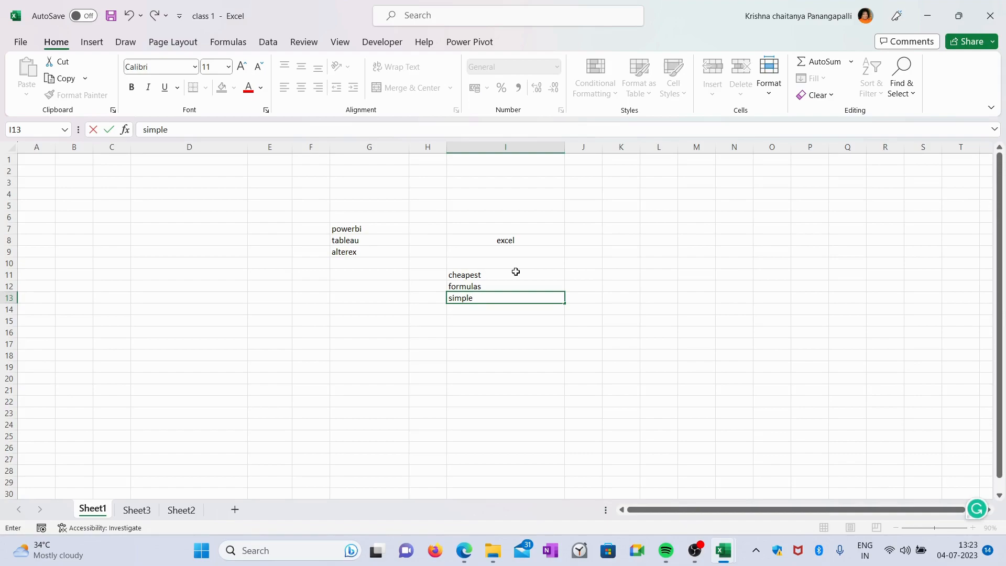
left_click(492, 313)
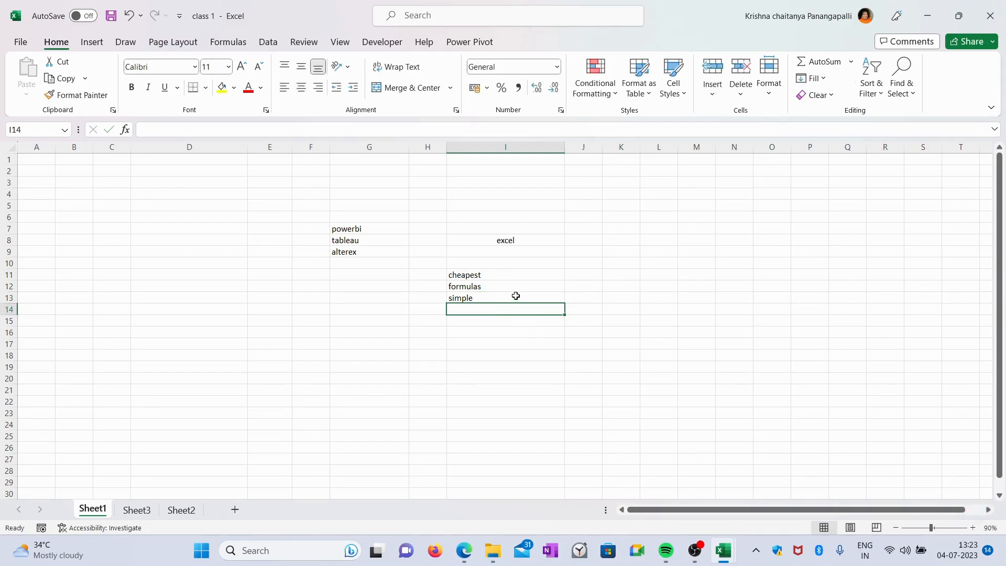
type("de")
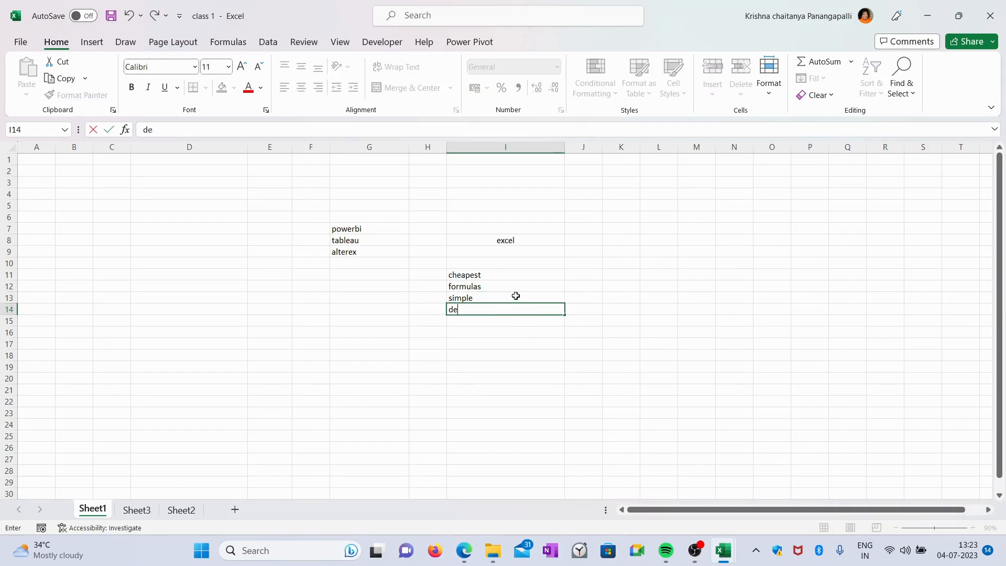
type("cent")
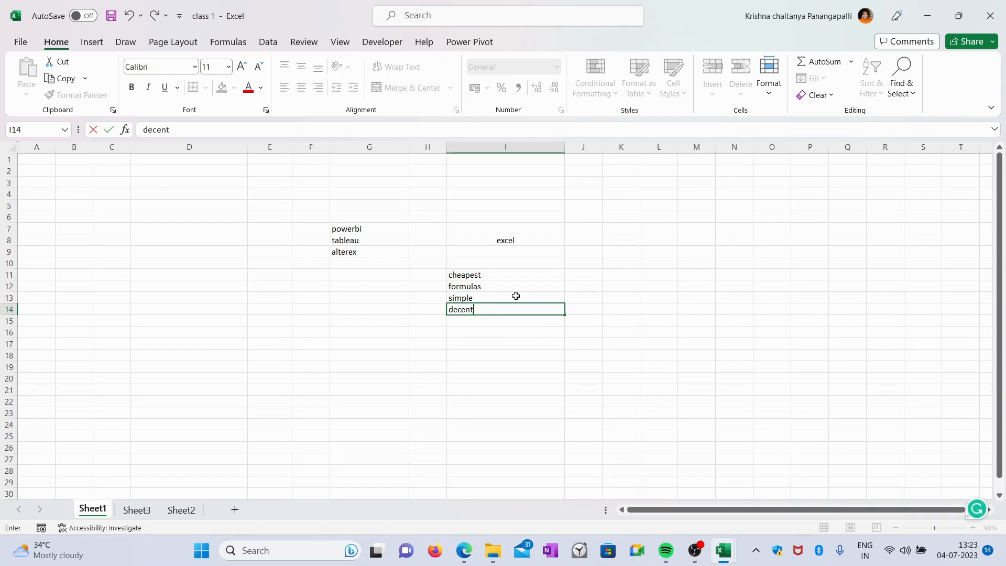
Select the word list I11:I14, then the names in D5:D18 and the amounts in E5:E18 on Sheet2
left_click_drag(496, 273, 492, 308)
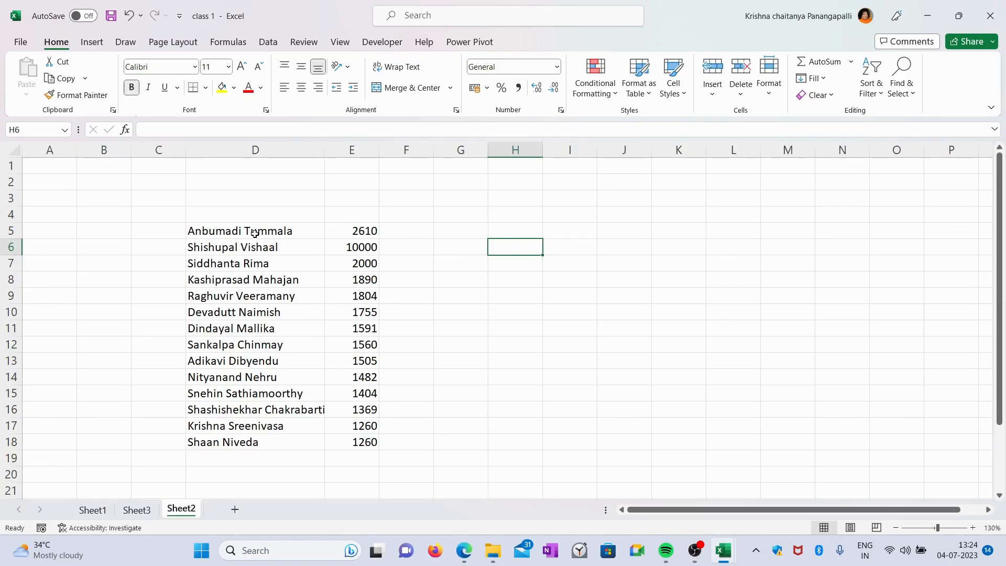
left_click_drag(231, 231, 254, 442)
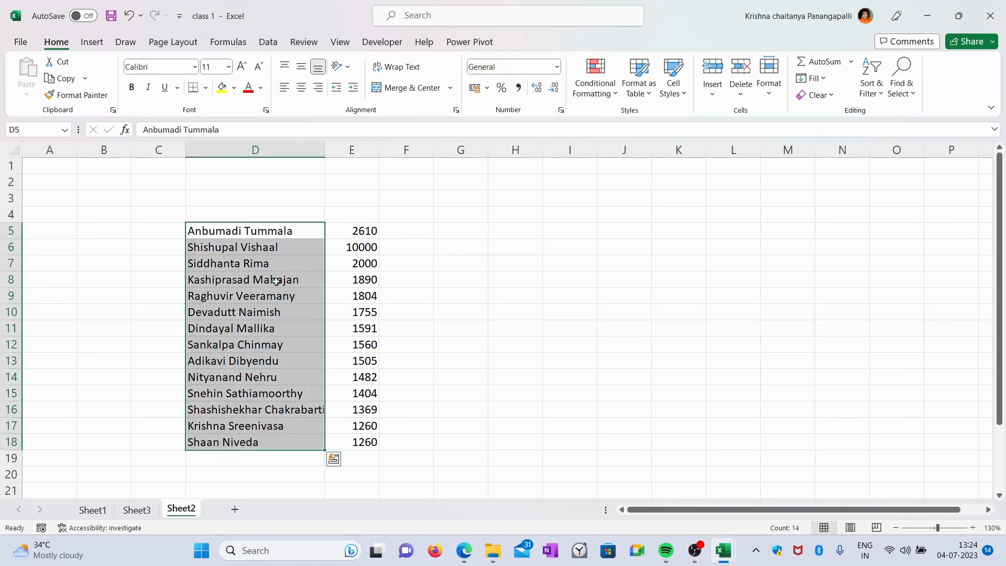
left_click_drag(357, 239, 359, 441)
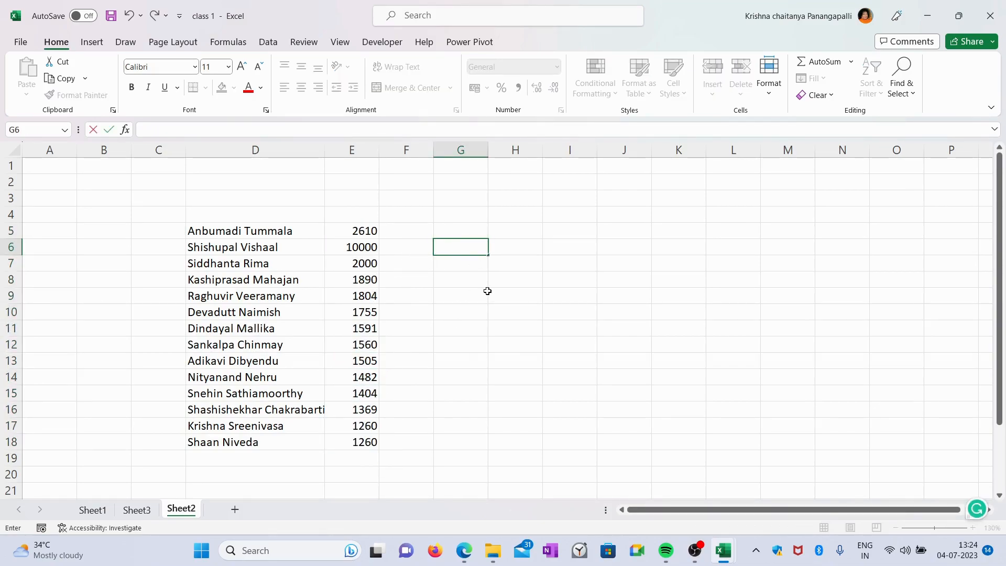
left_click_drag(359, 230, 359, 442)
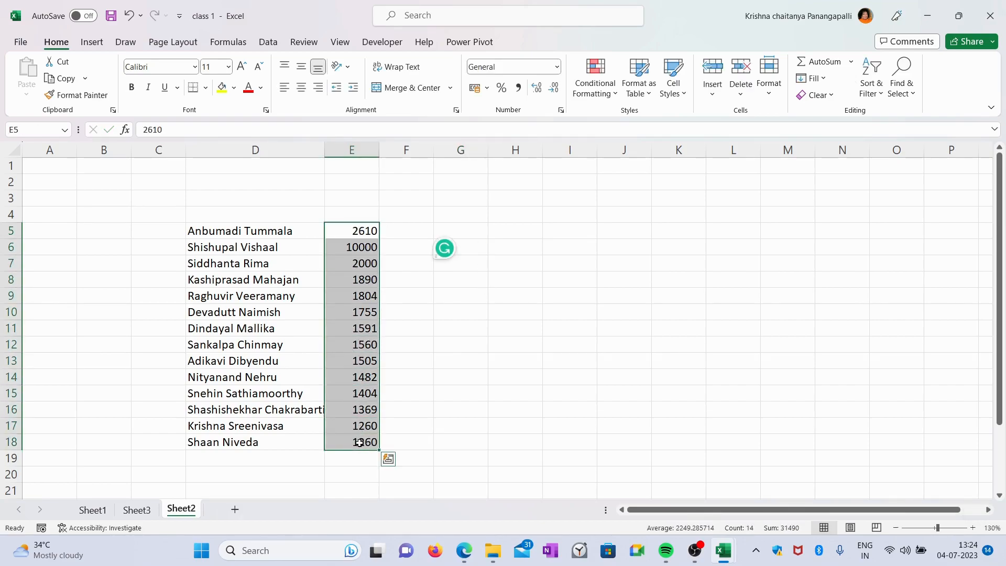
left_click(467, 265)
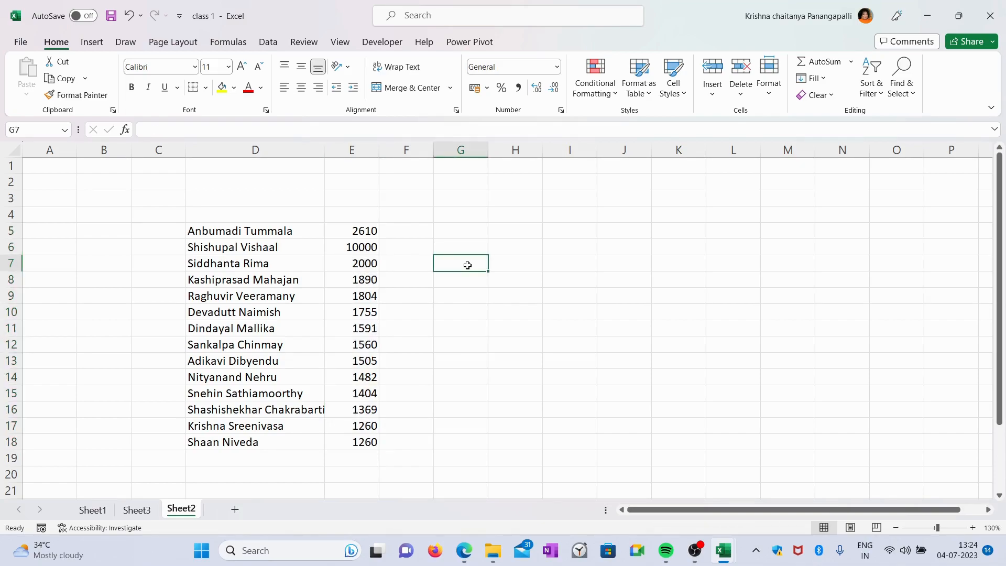
Enter the formula =2610+10000+2000 in cell G7 and review it in the formula bar
type("=")
key("BackSpace")
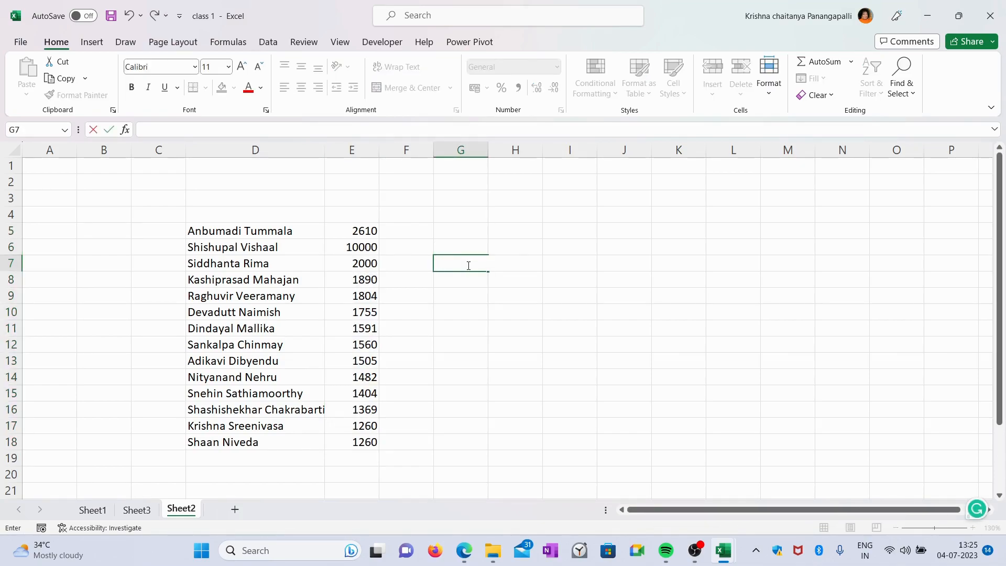
type("=")
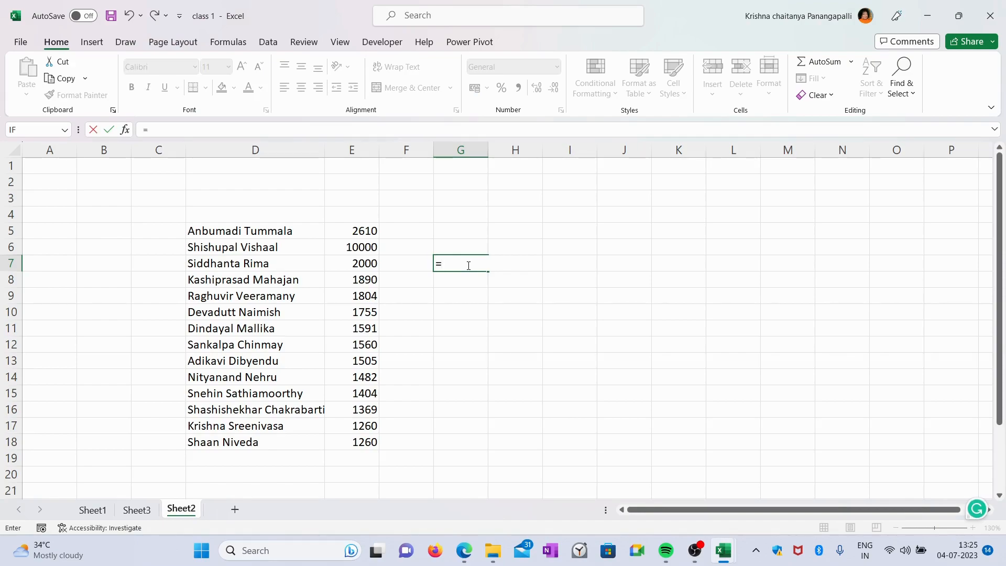
type("2610+10000+2000")
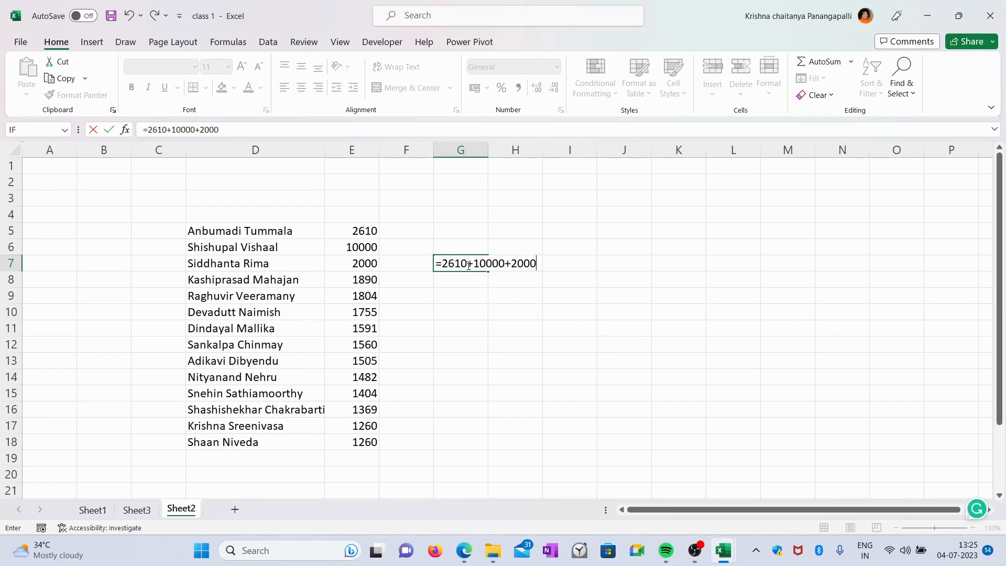
key("Return")
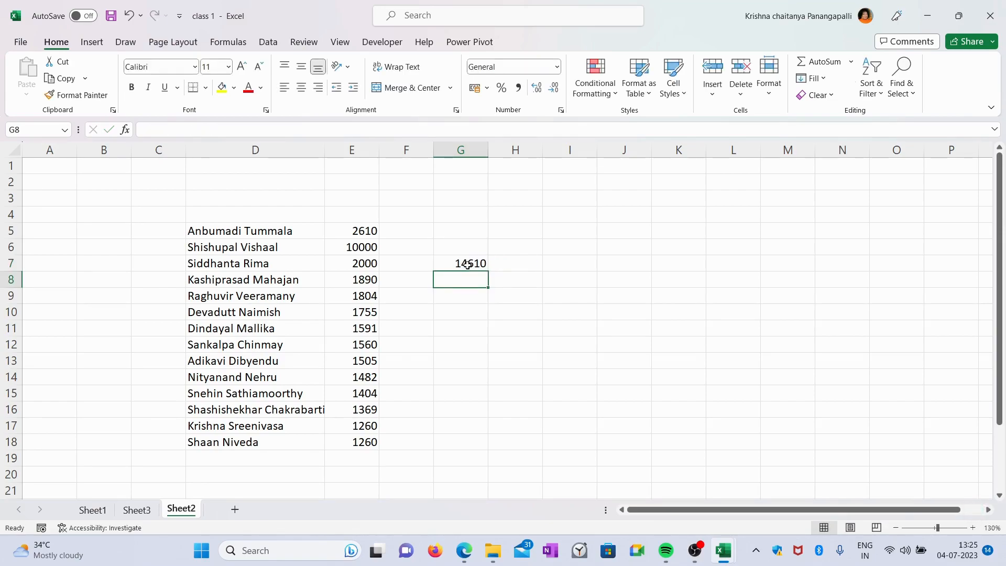
left_click(500, 262)
left_click(475, 266)
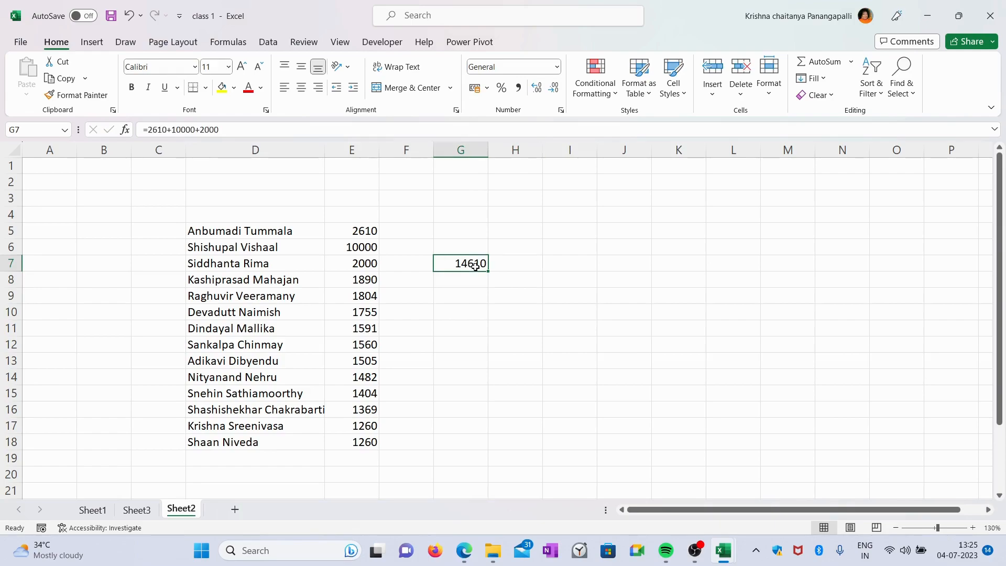
double_click(475, 266)
left_click(503, 289)
Enter a formula in H7 adding cells E5, E6 and E7 by referencing them
left_click(520, 263)
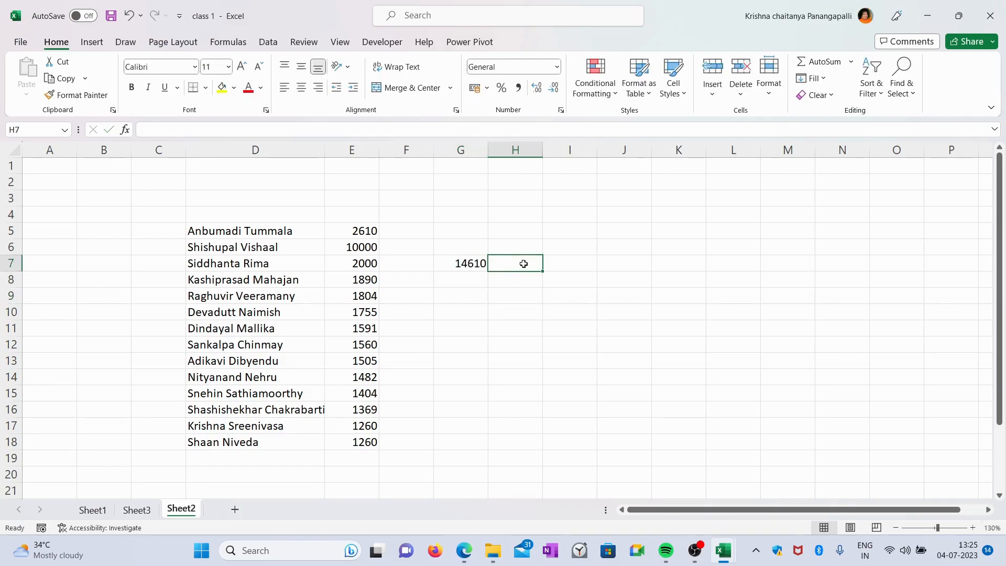
type("=")
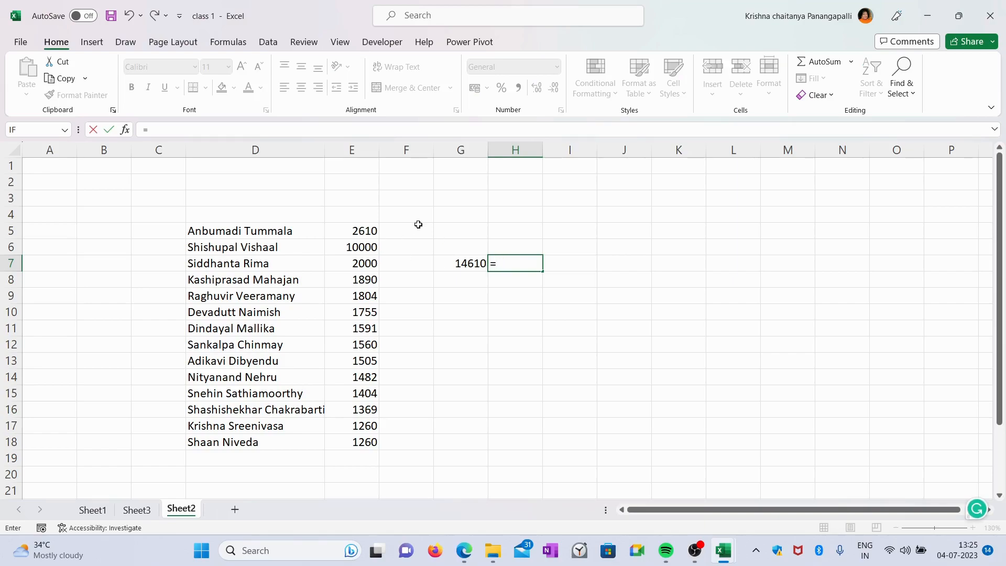
left_click(361, 230)
type("+")
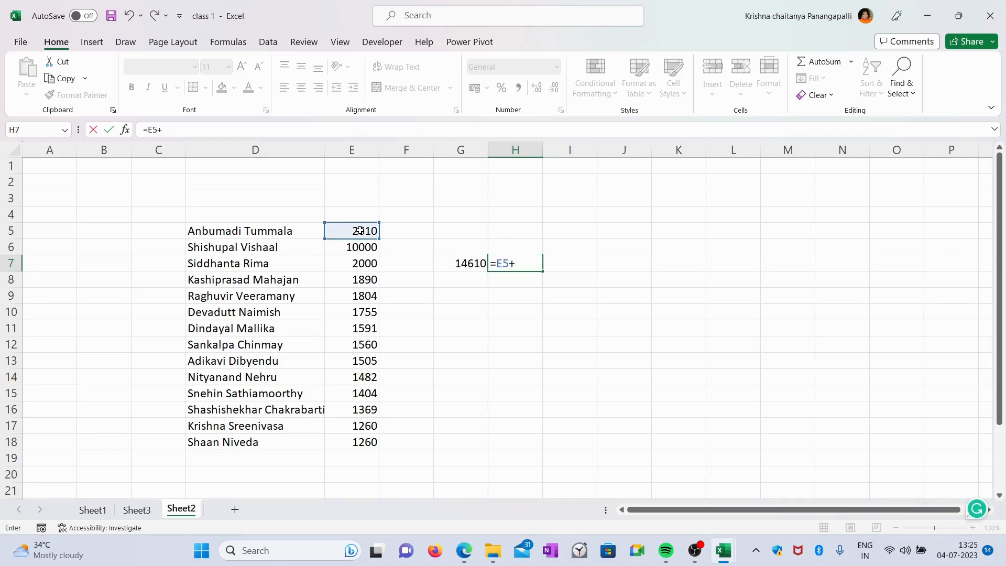
left_click(359, 249)
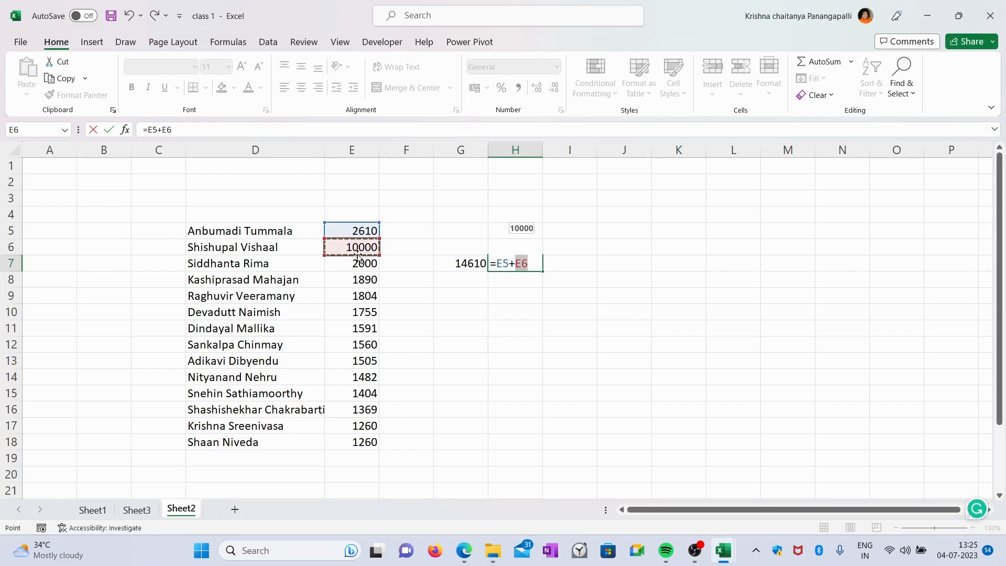
type("+")
left_click(358, 268)
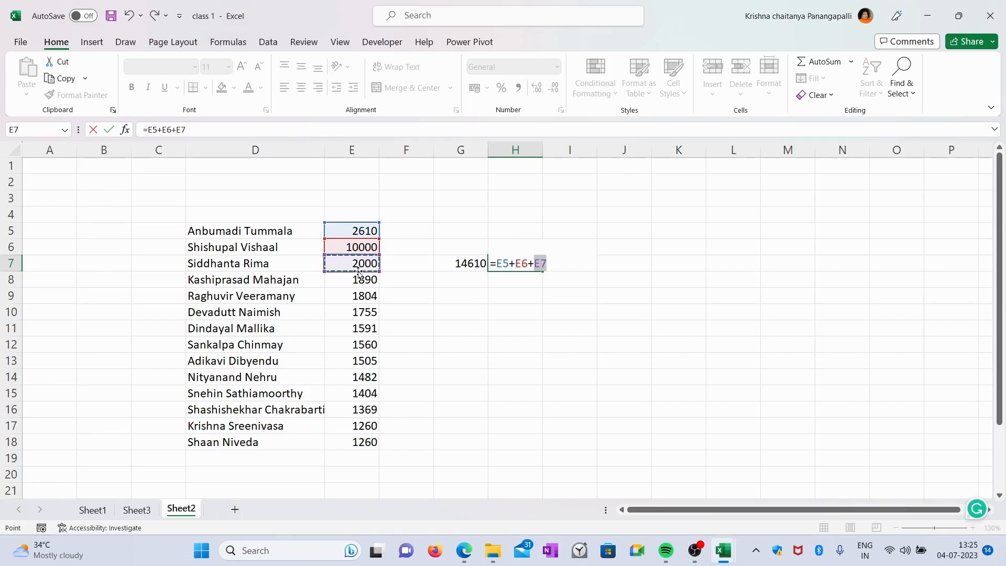
key("Return")
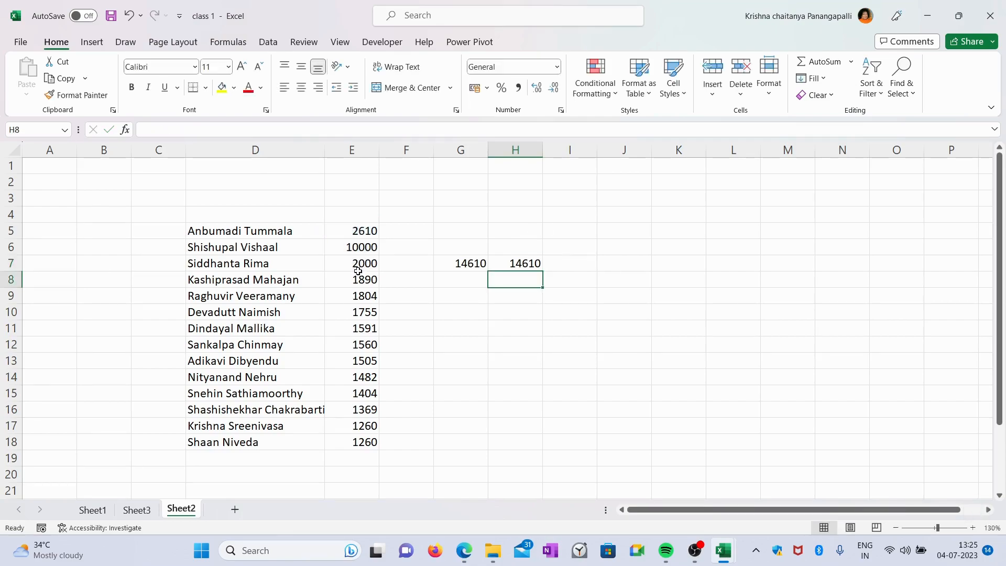
Change the value in cell E6 to 15000 and compare both sums
left_click(444, 264)
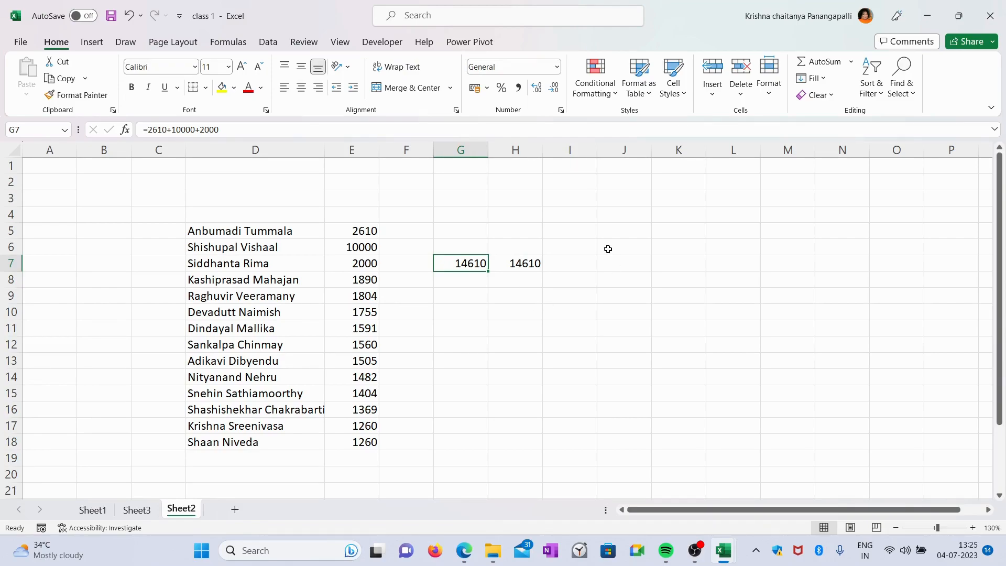
left_click(519, 266)
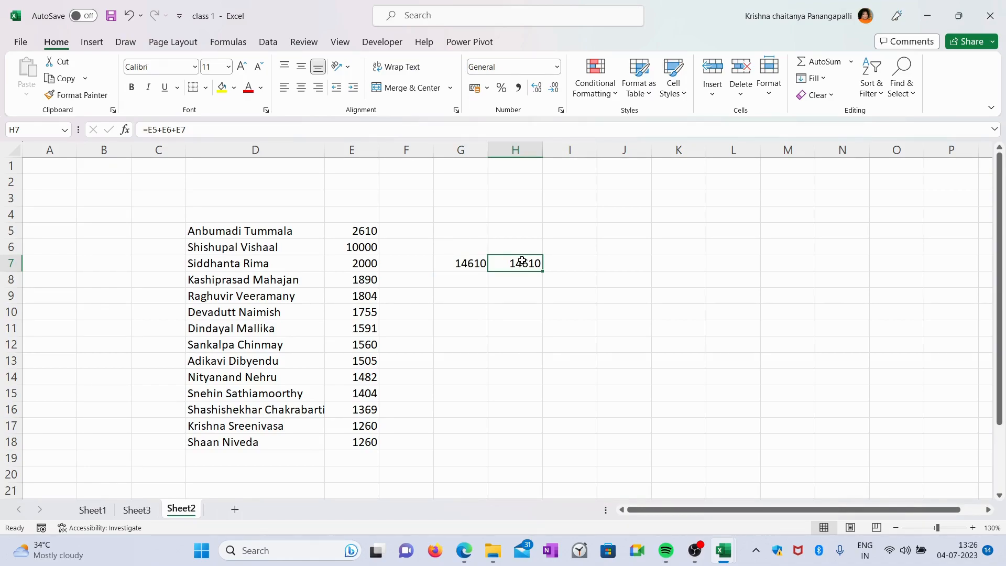
left_click(360, 248)
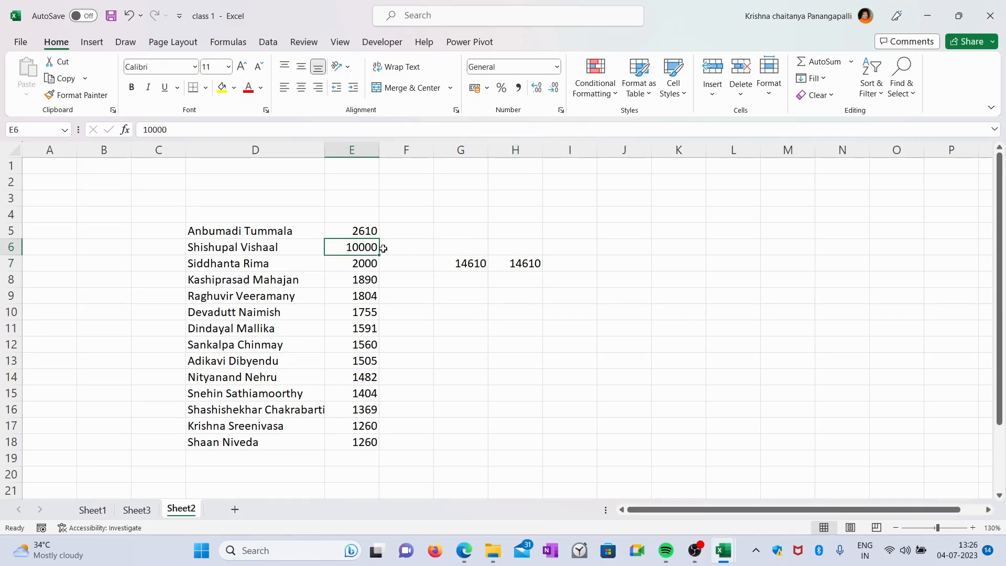
type("15000")
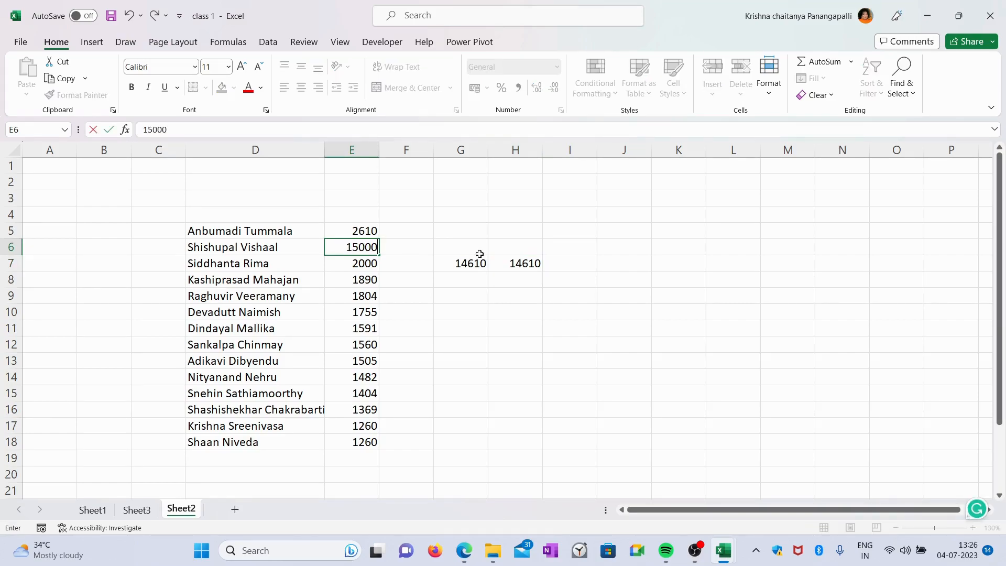
key("Return")
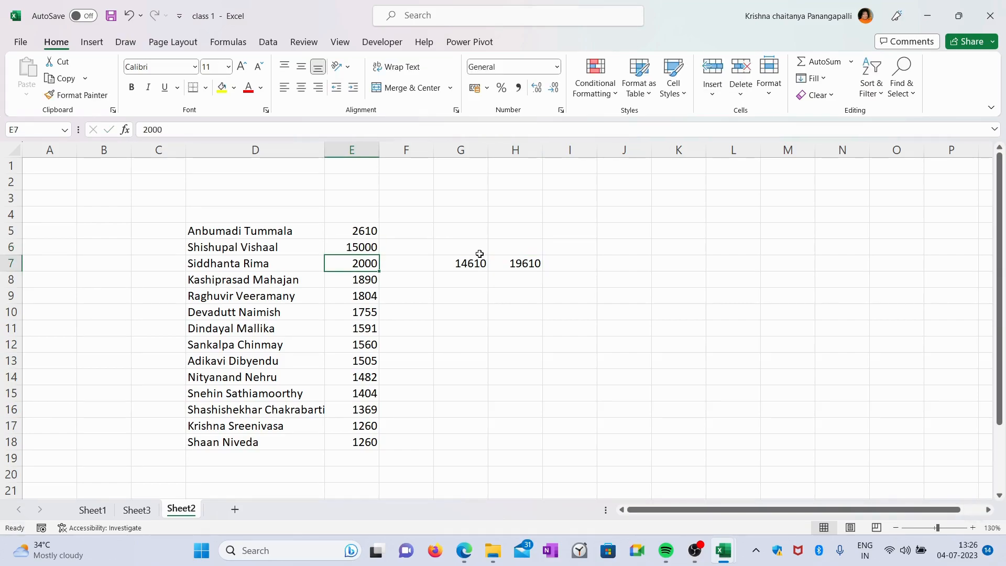
left_click(541, 265)
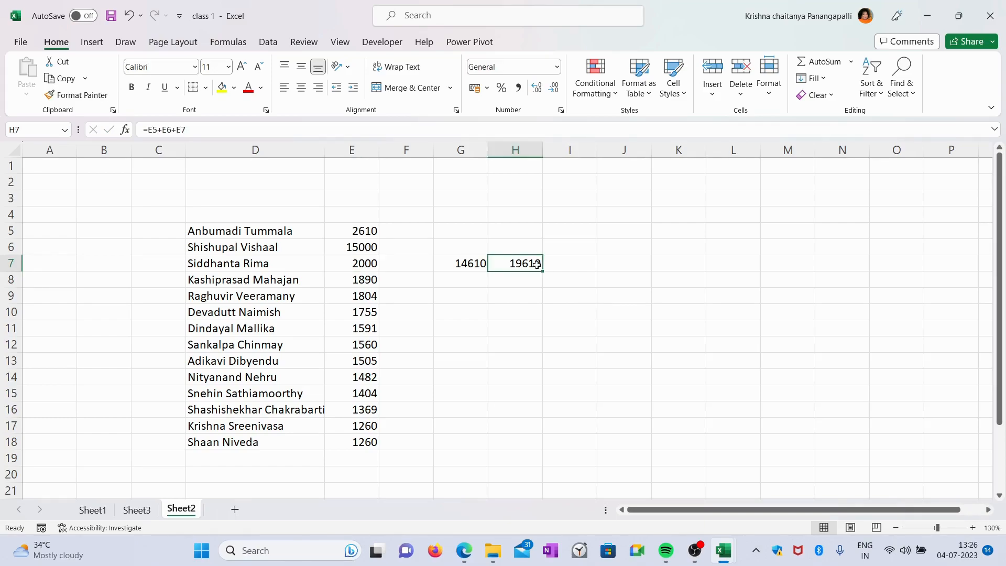
Inspect the formulas in G7 and H7 in the formula bar without changing them
left_click(464, 264)
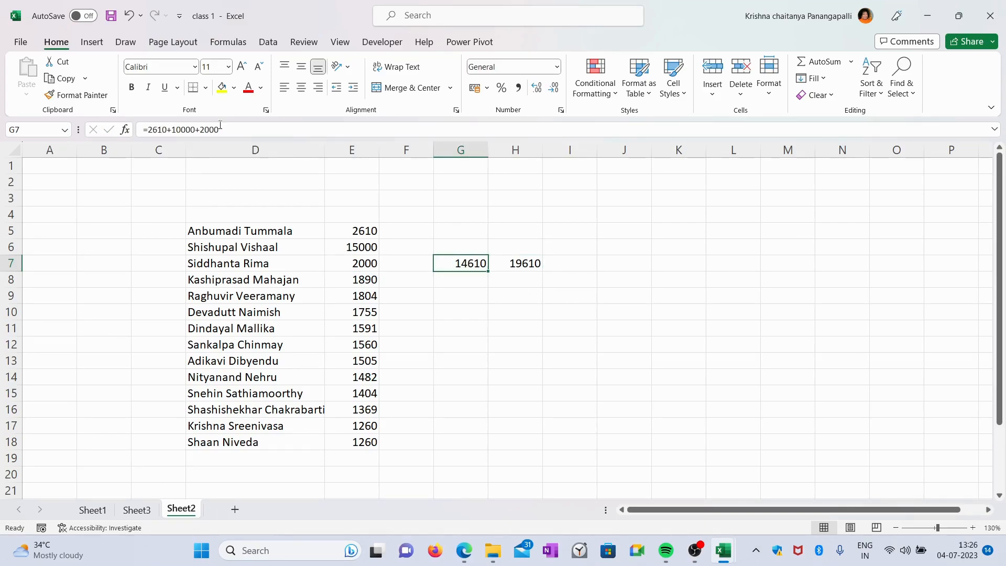
left_click_drag(219, 130, 142, 130)
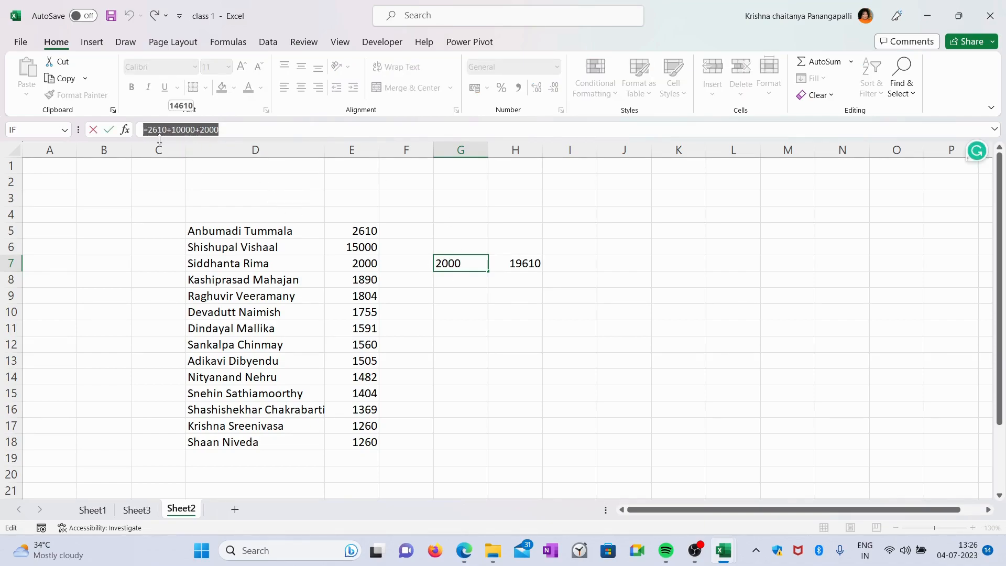
left_click(522, 266)
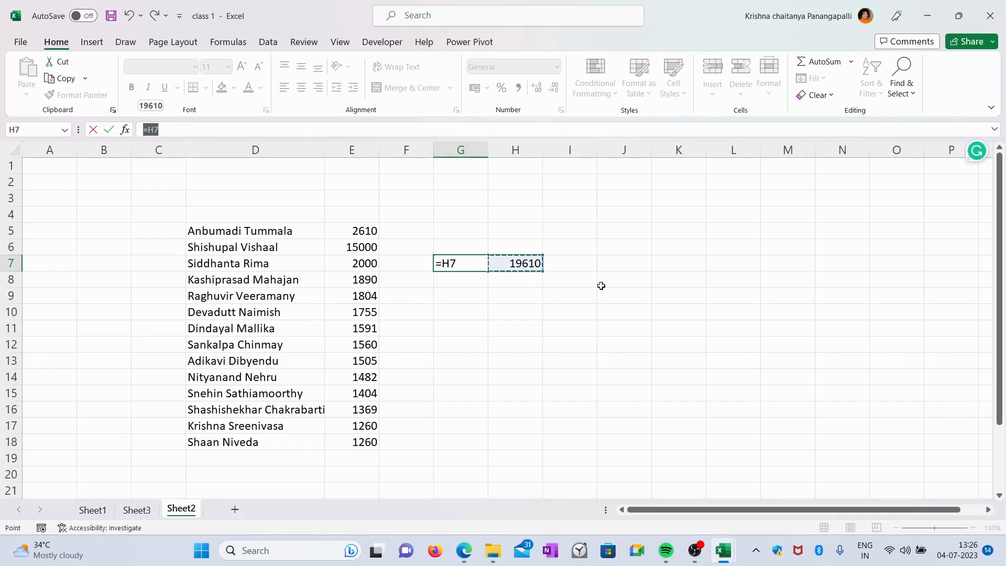
key("Escape")
double_click(522, 263)
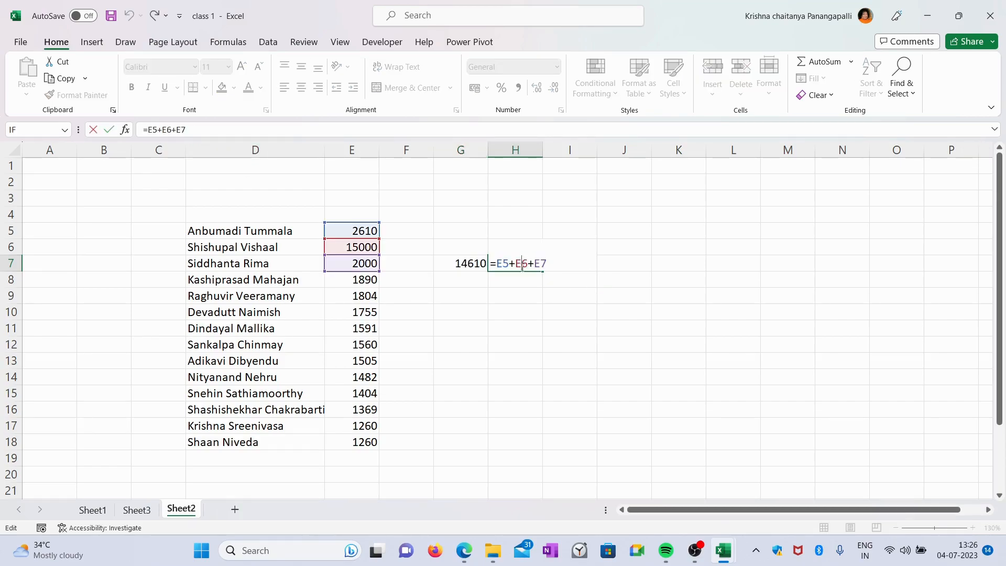
left_click(184, 129)
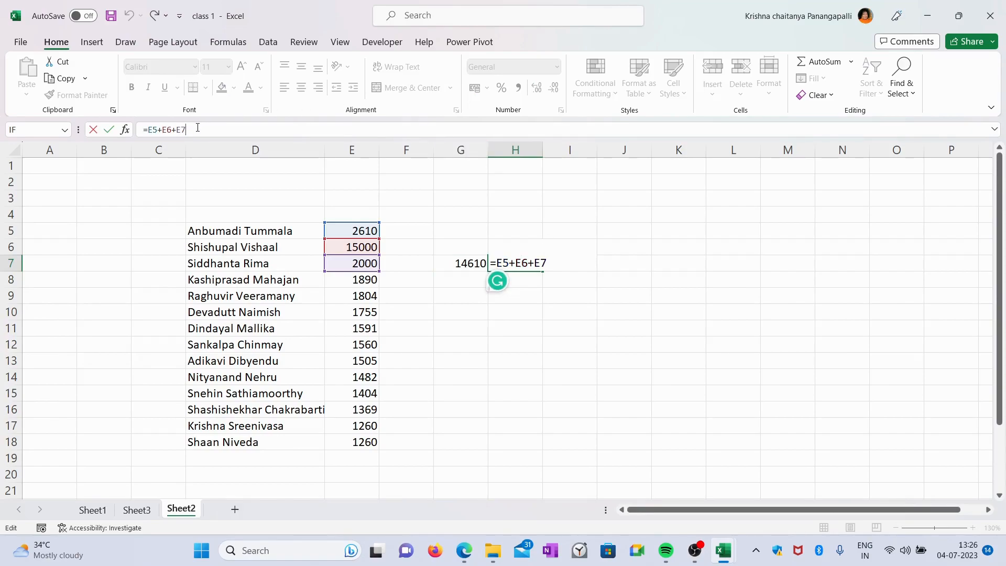
left_click_drag(183, 129, 147, 129)
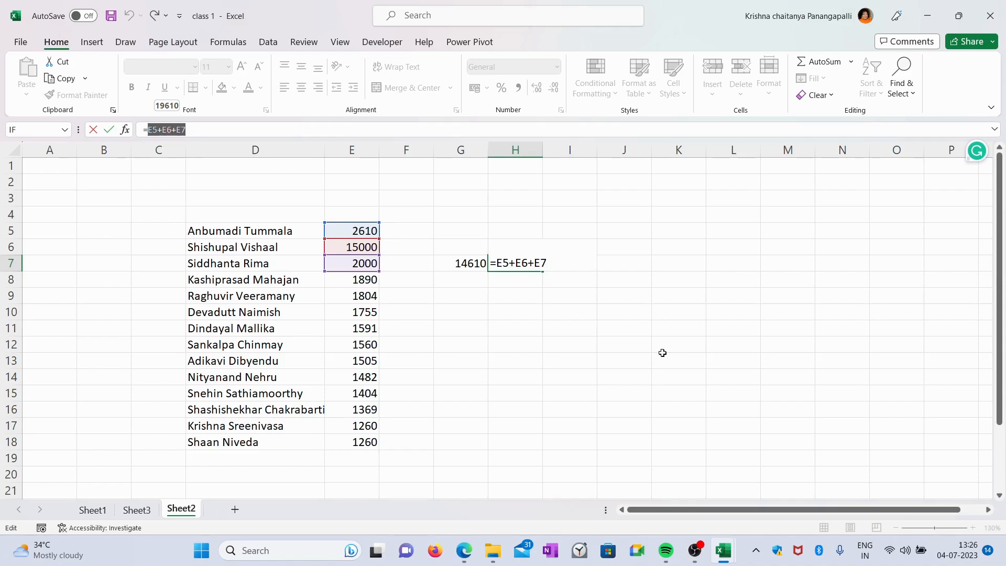
left_click(599, 289)
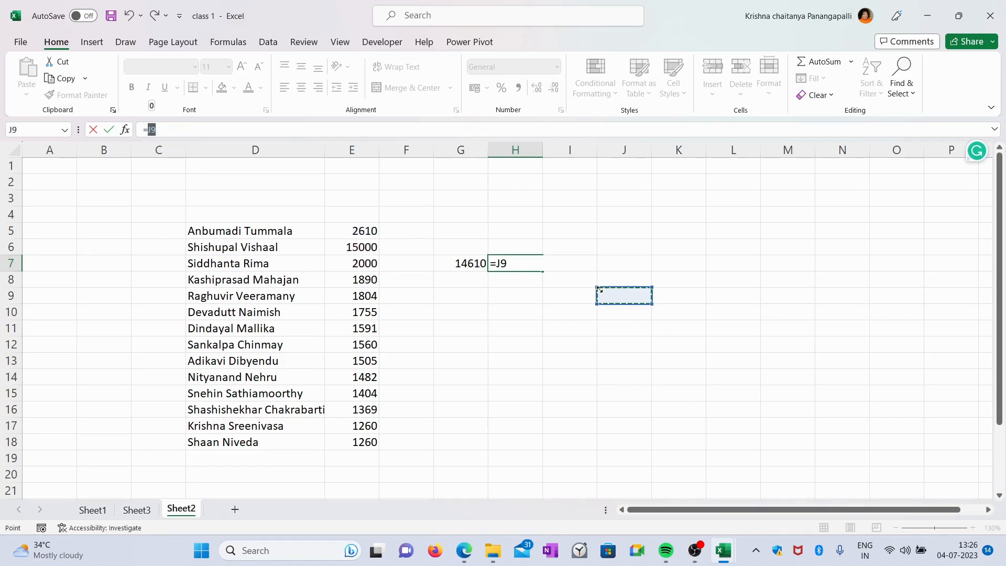
key("Escape")
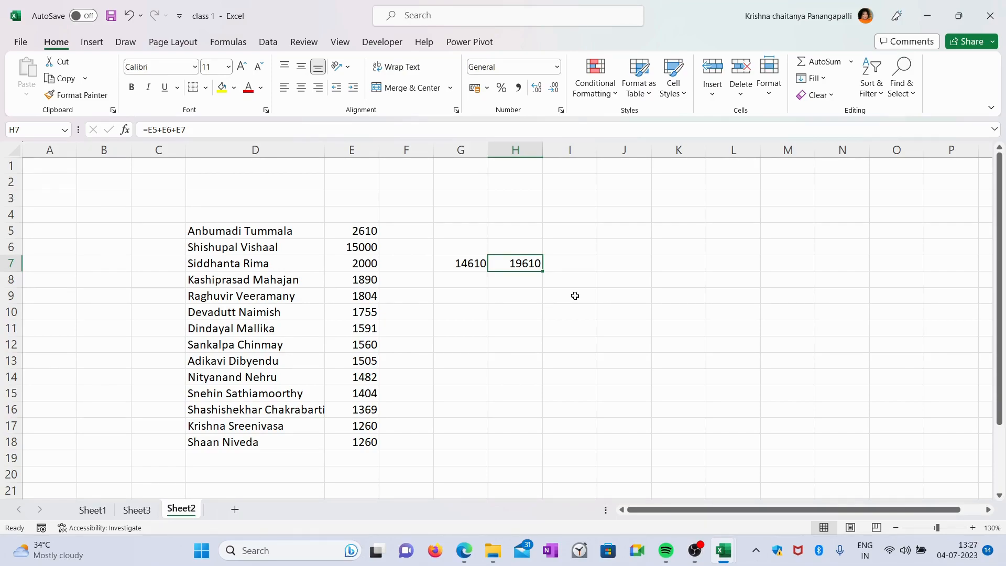
Enter a person's first name in cell D29 below the existing text
scroll(517, 265, "down", 7)
left_click(277, 231)
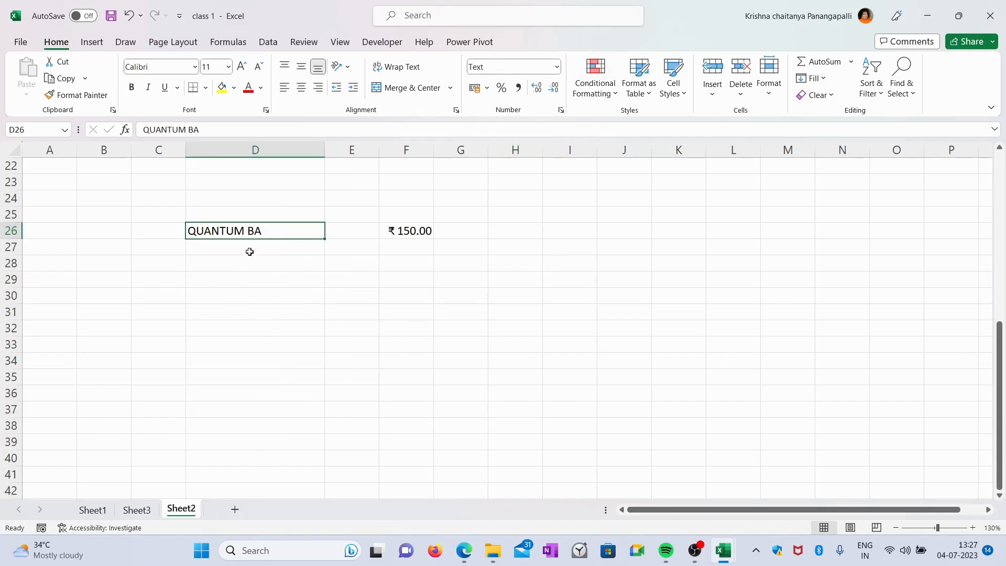
left_click(264, 287)
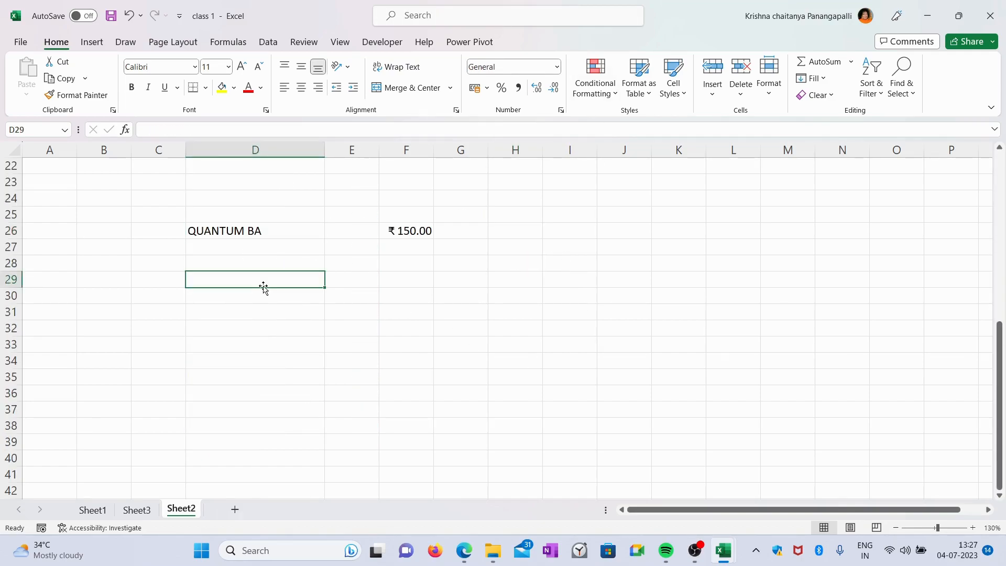
type("chaitanya")
key("Return")
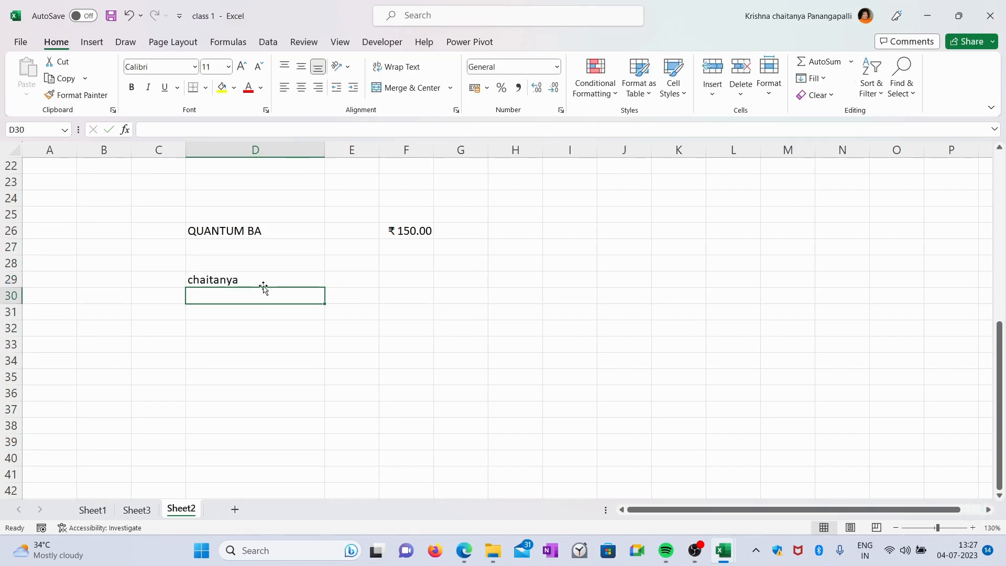
Enter 250000 in cell E29 beside the name and widen column E
left_click(263, 280)
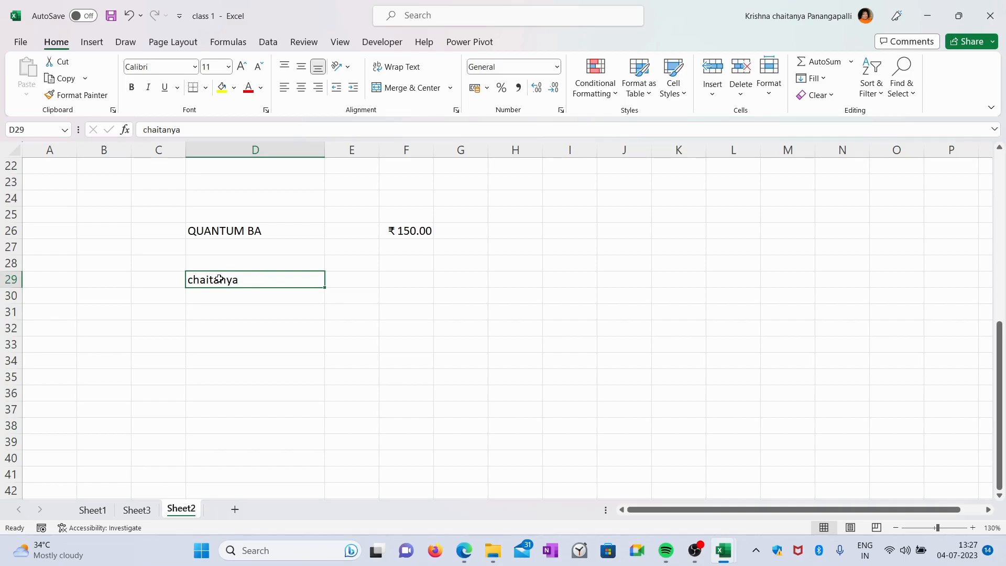
left_click(365, 286)
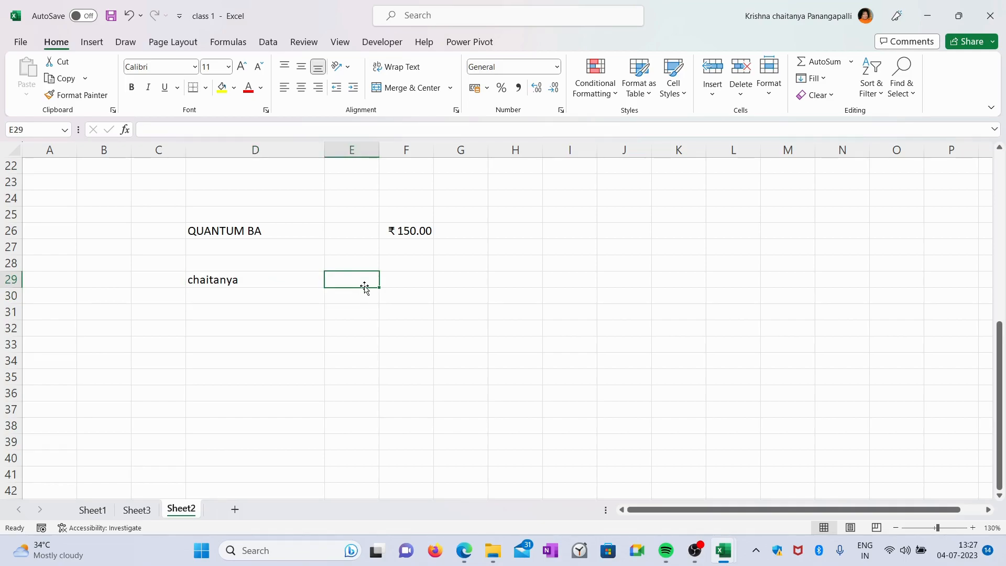
type("250000")
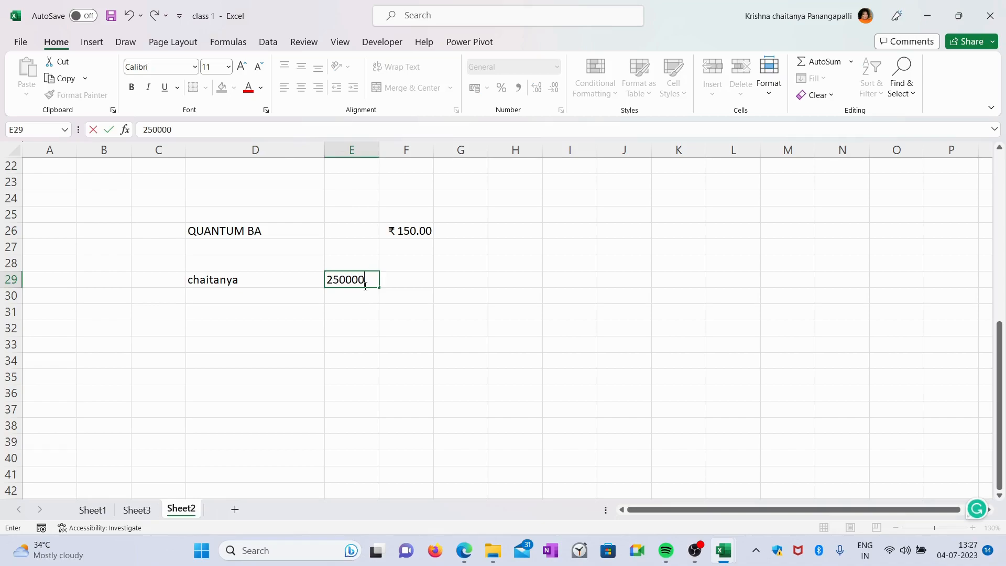
key("Return")
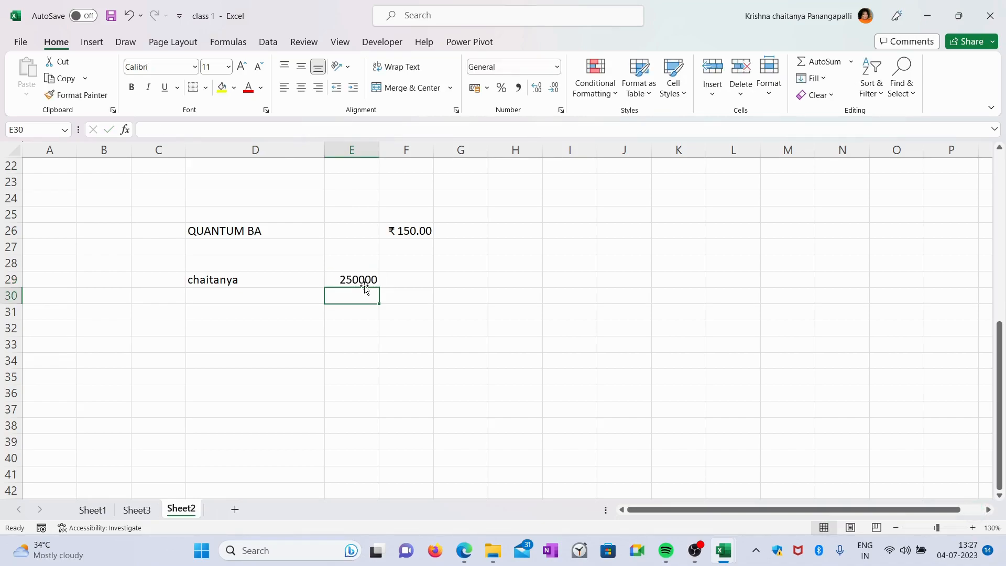
left_click(362, 279)
left_click_drag(377, 148, 398, 149)
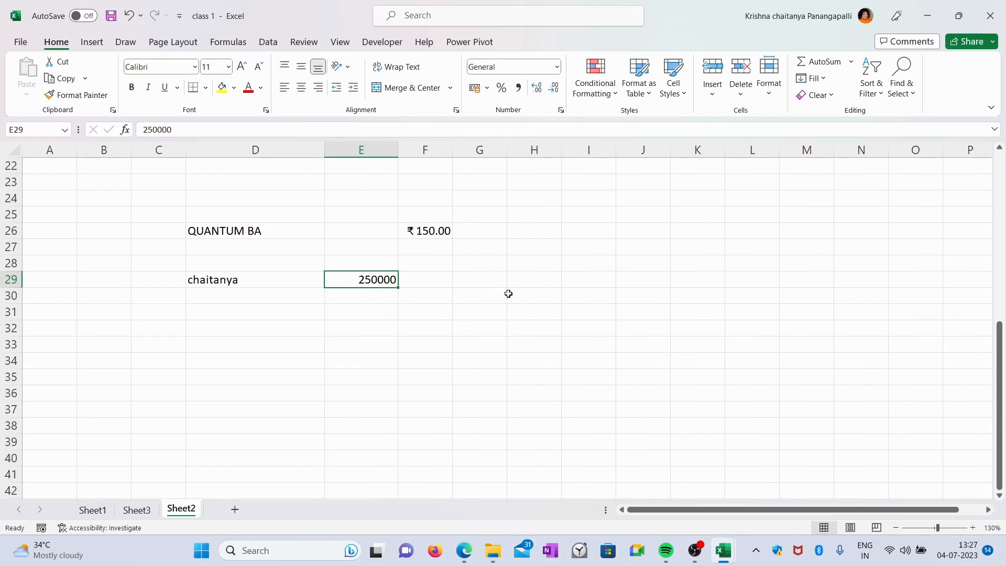
Apply the Currency format and then the Number format to the value in E29
left_click(250, 283)
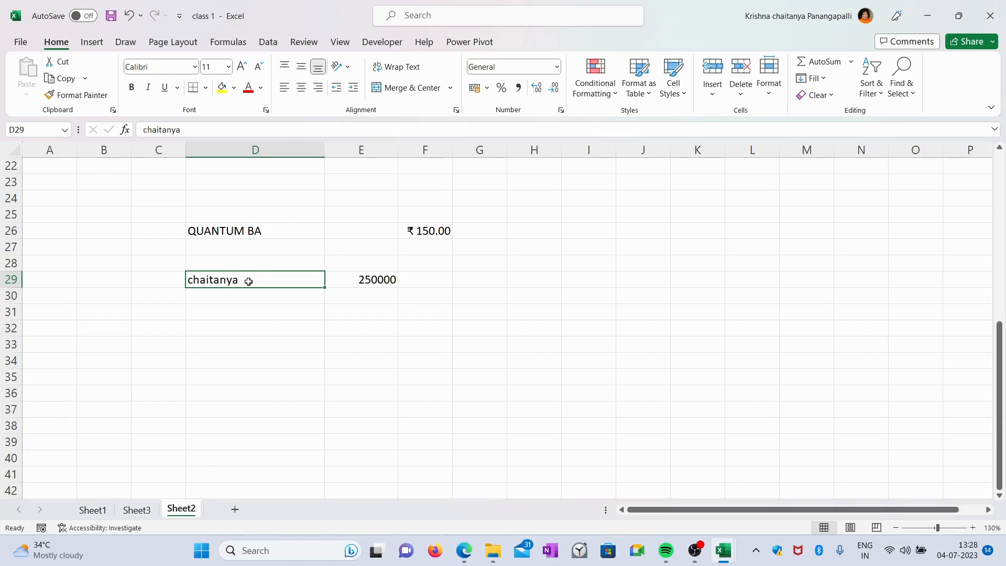
left_click(379, 281)
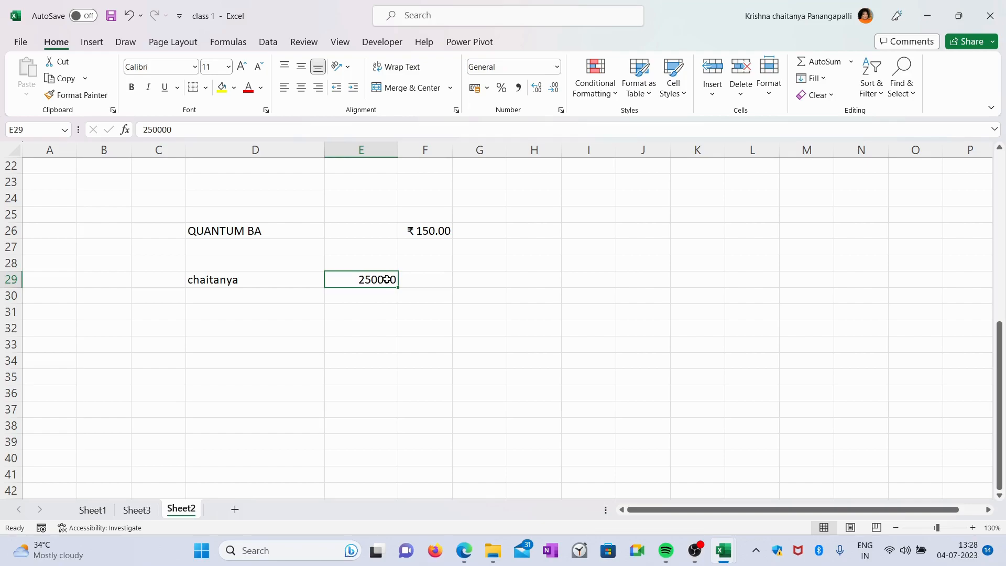
left_click(556, 68)
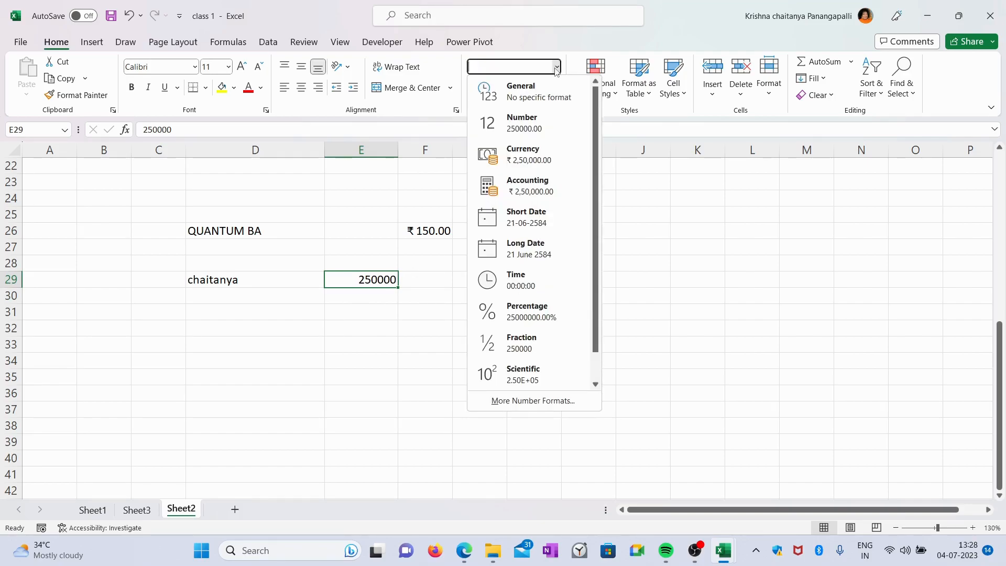
left_click(537, 155)
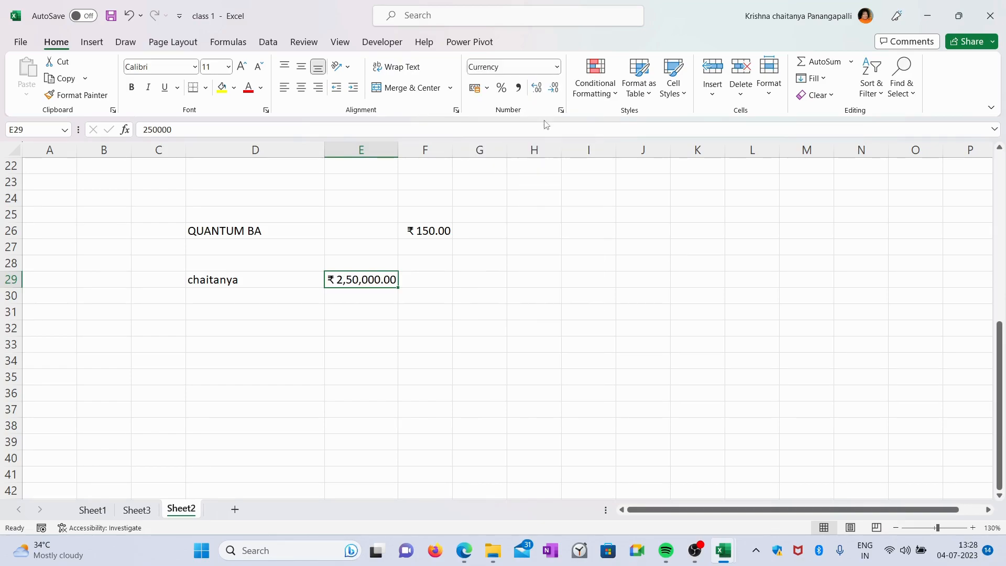
left_click(556, 68)
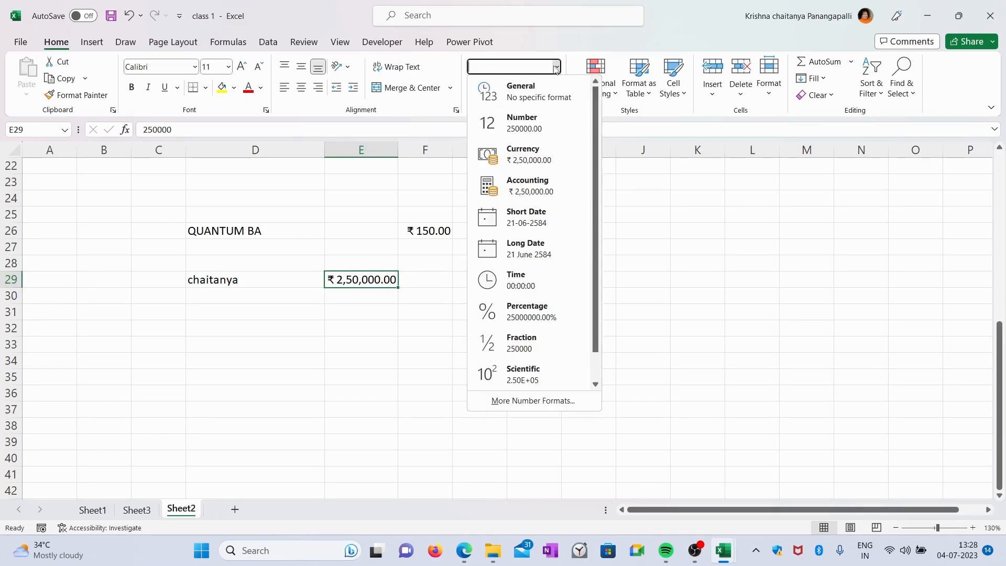
left_click(532, 121)
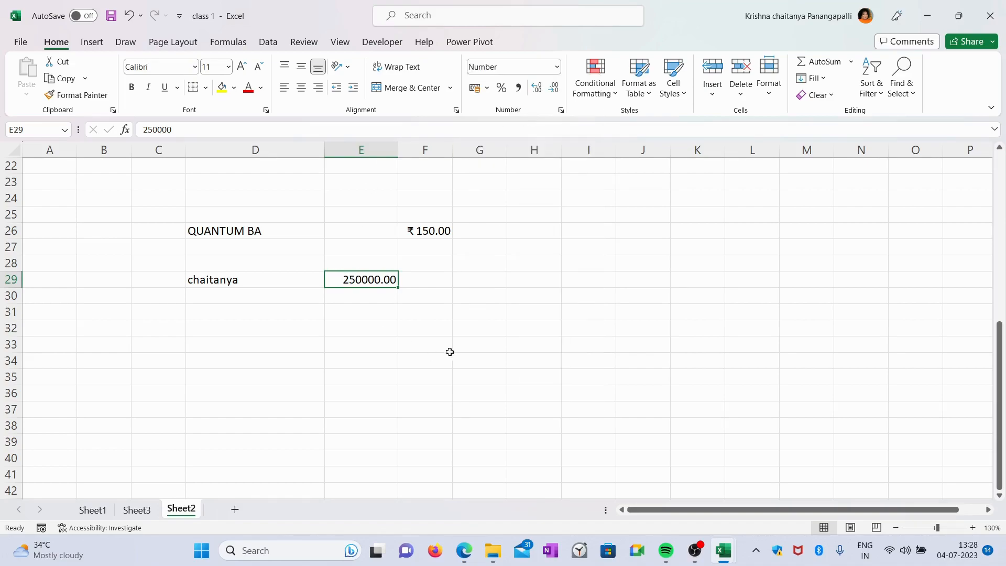
Open the number format options for the text cell D29 without applying any
left_click(233, 280)
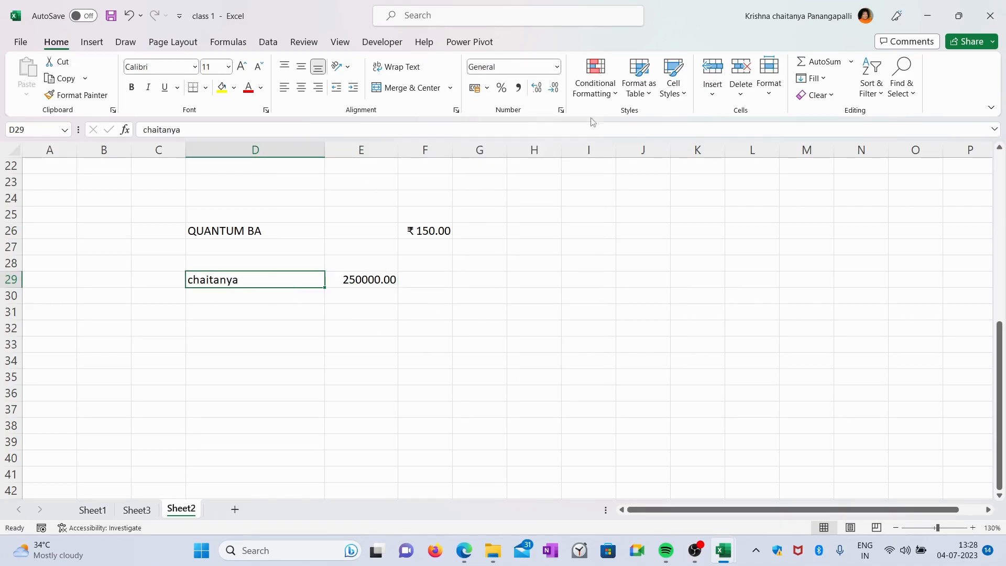
left_click(556, 67)
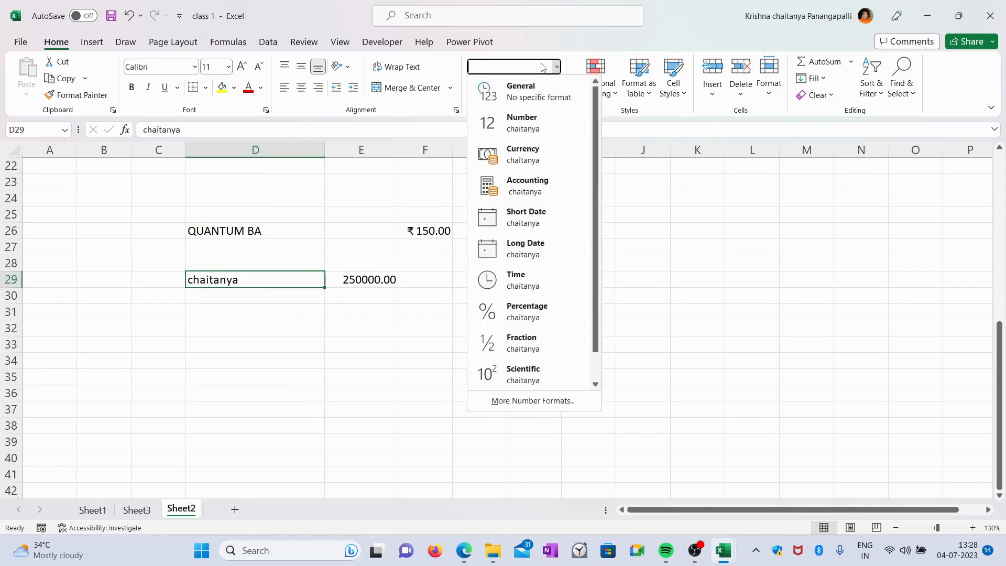
left_click(693, 197)
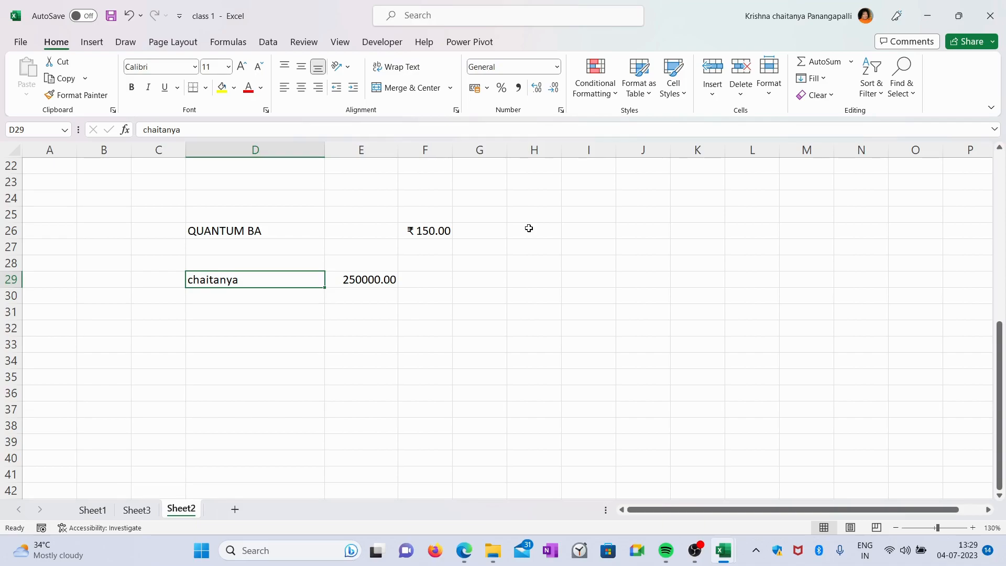
Enter a formula in E33 dividing cell D26 by cell D29
left_click(387, 347)
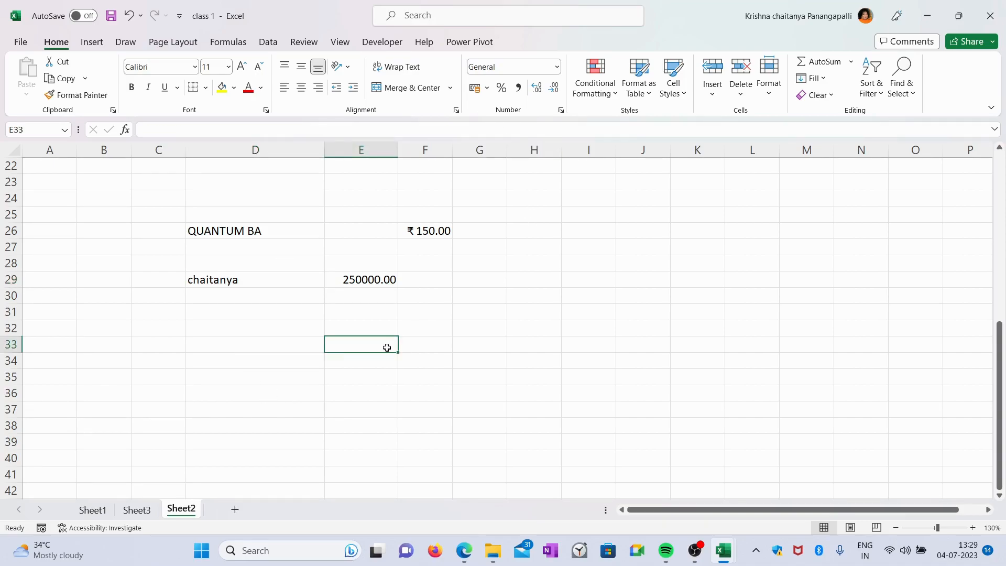
type("=")
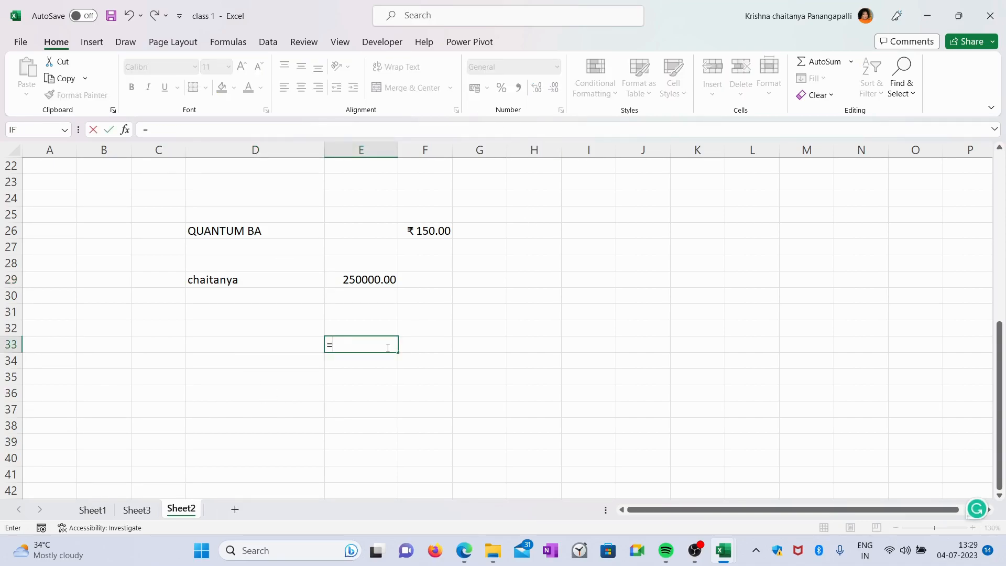
left_click(246, 231)
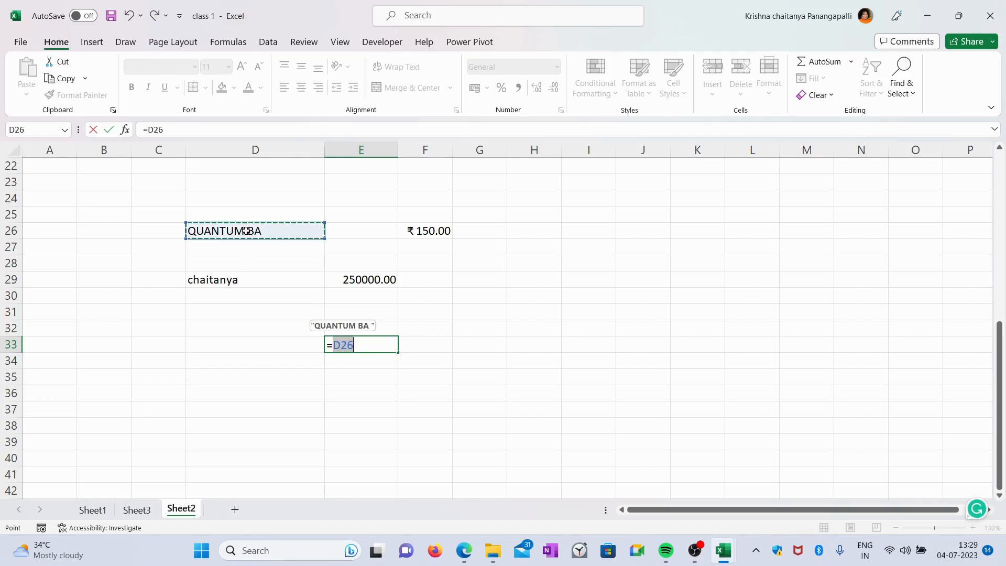
type("/")
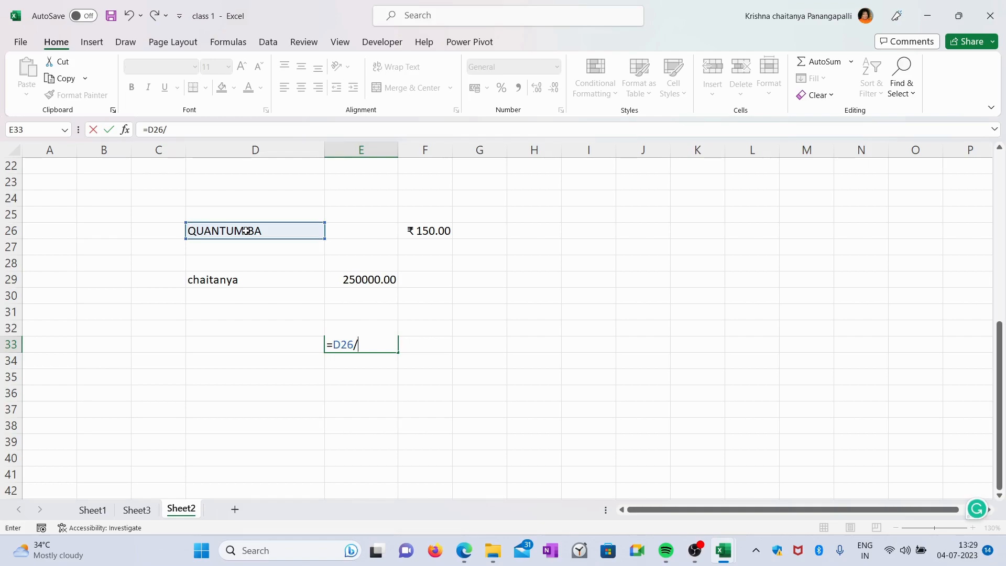
left_click(226, 283)
key("Return")
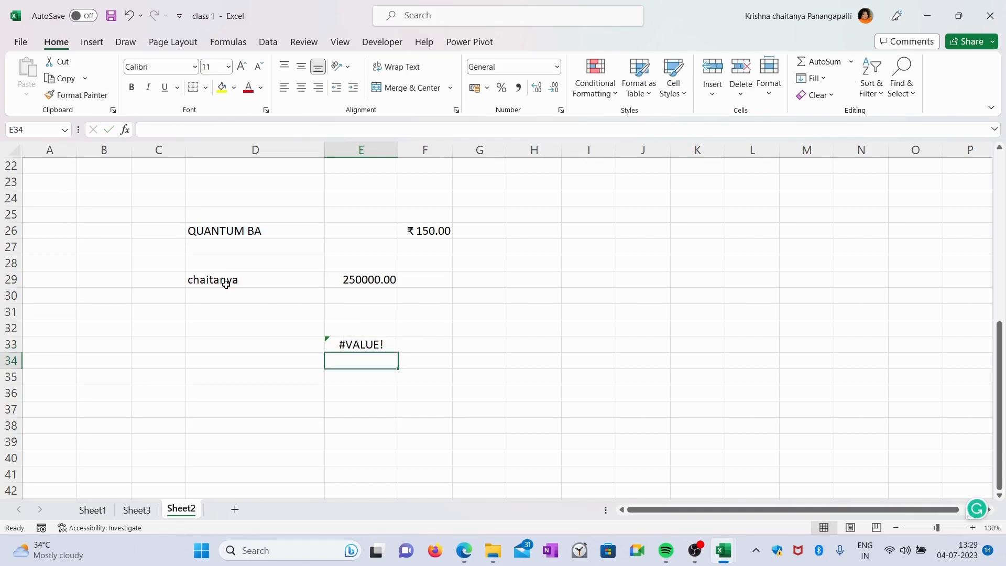
Review E33's formula and the number format options for text cell D26
left_click(341, 345)
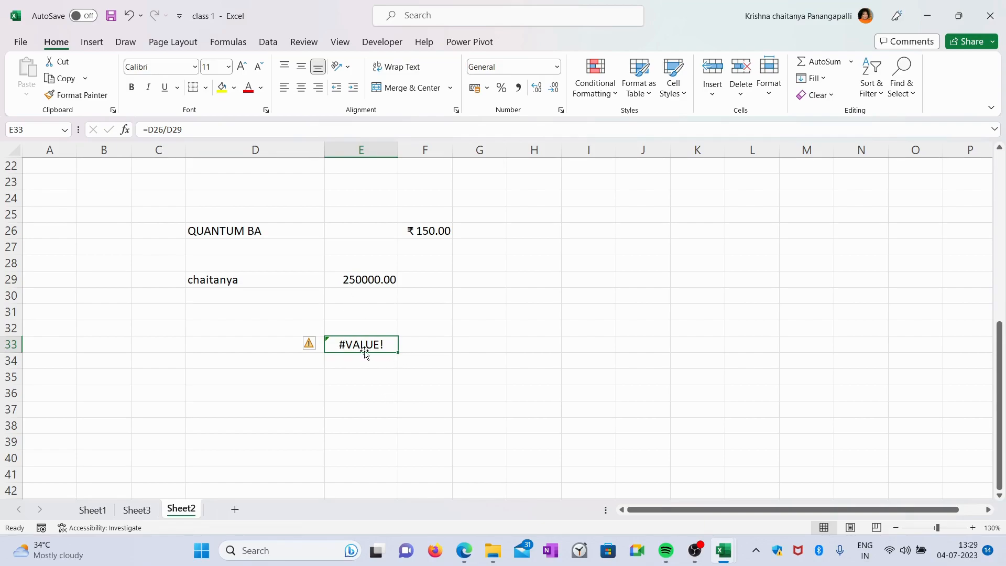
left_click(259, 231)
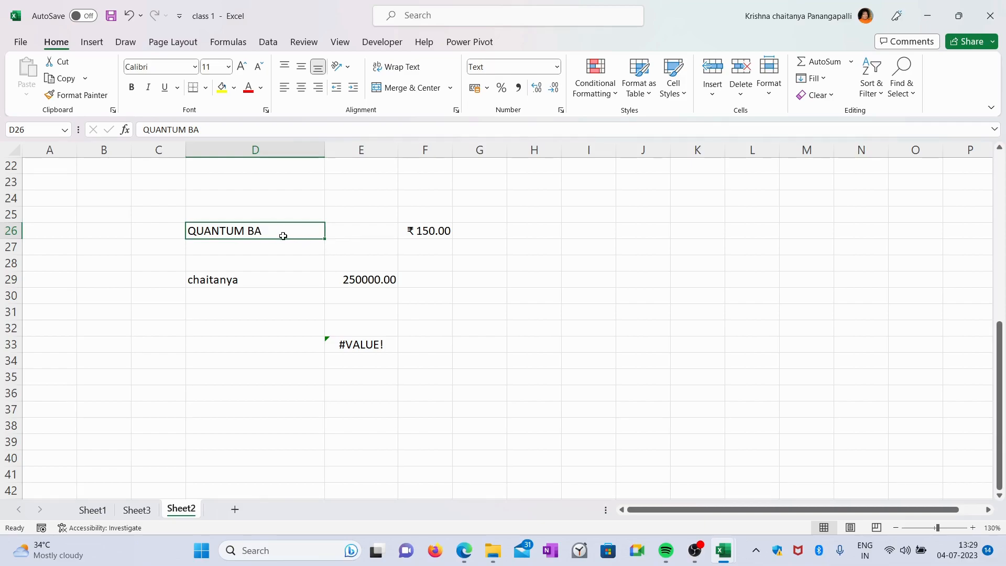
left_click(557, 68)
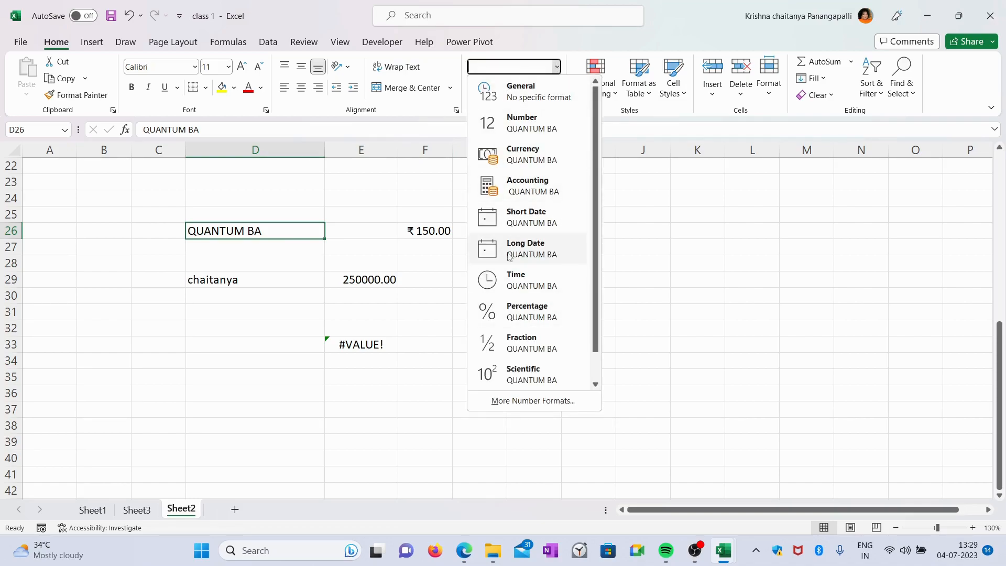
left_click(653, 251)
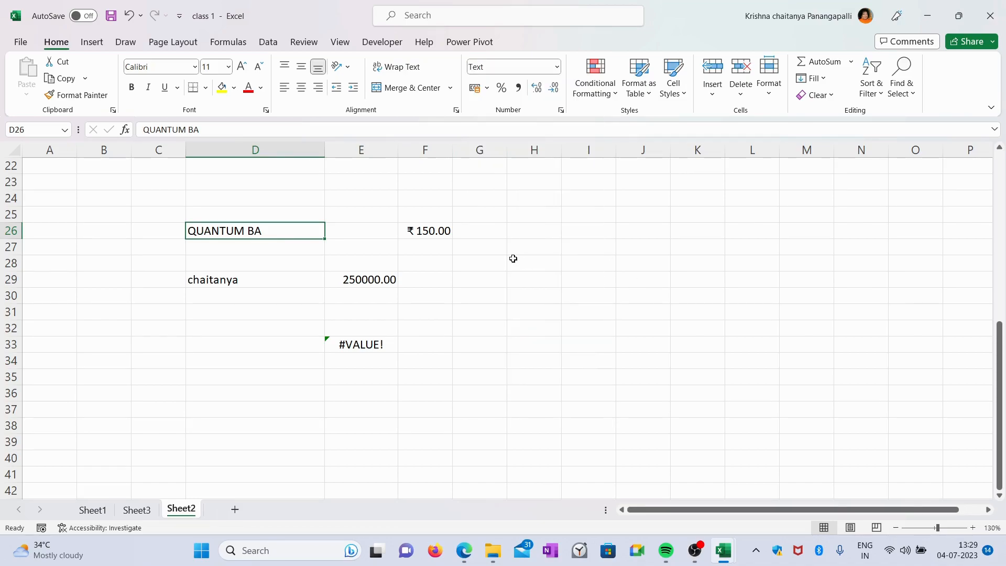